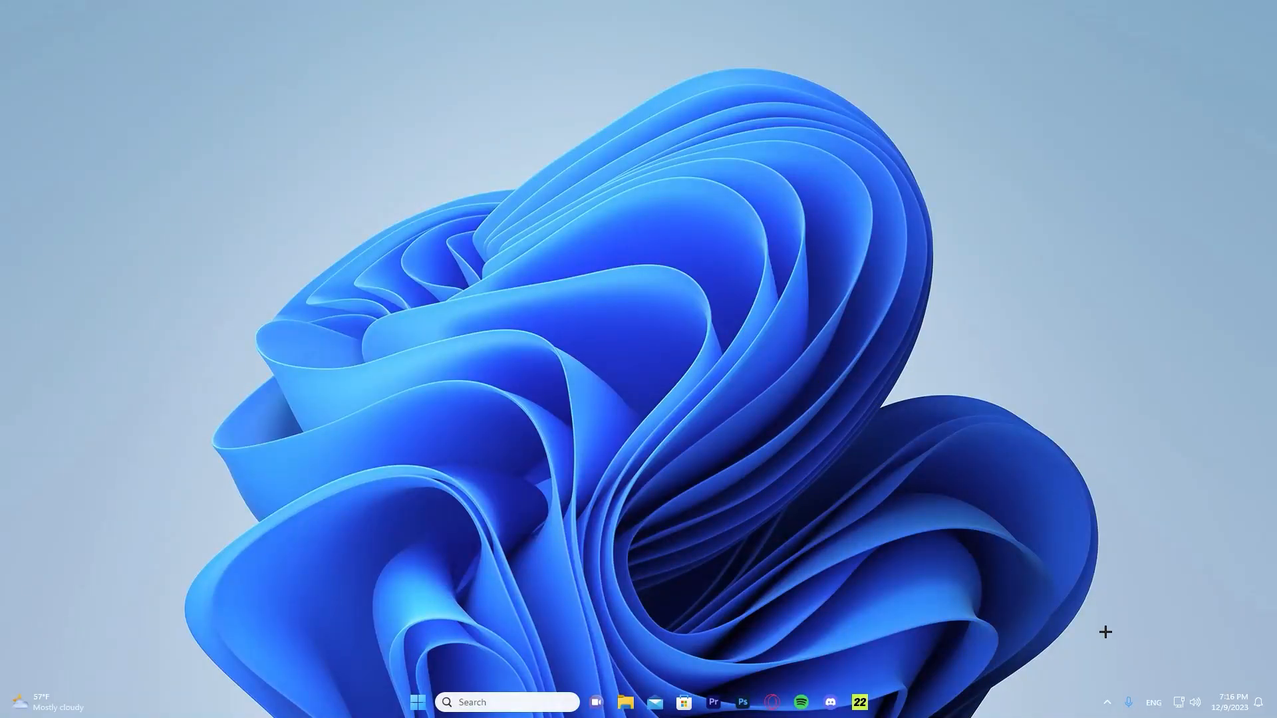
# - Open the NVIDIA Control Panel from the system tray and go to Adjust image settings with preview
pyautogui.click(1106, 703)
pyautogui.rightClick(1082, 669)
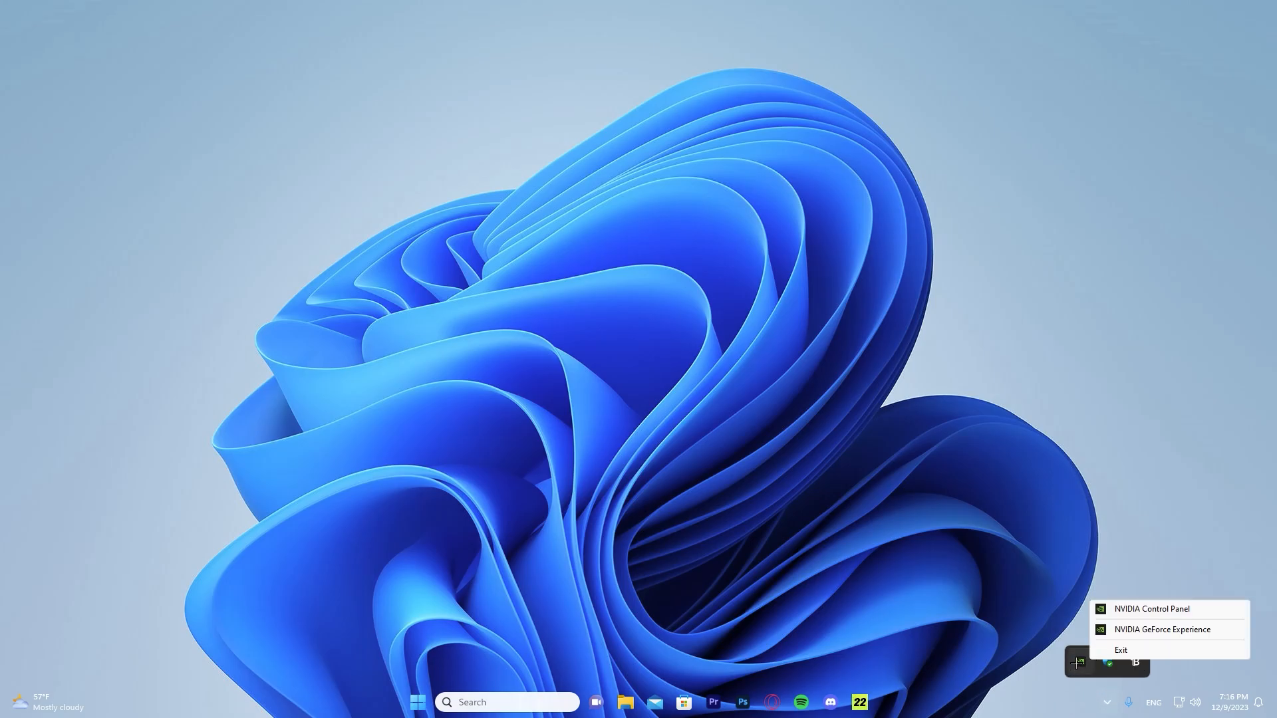
pyautogui.click(1130, 608)
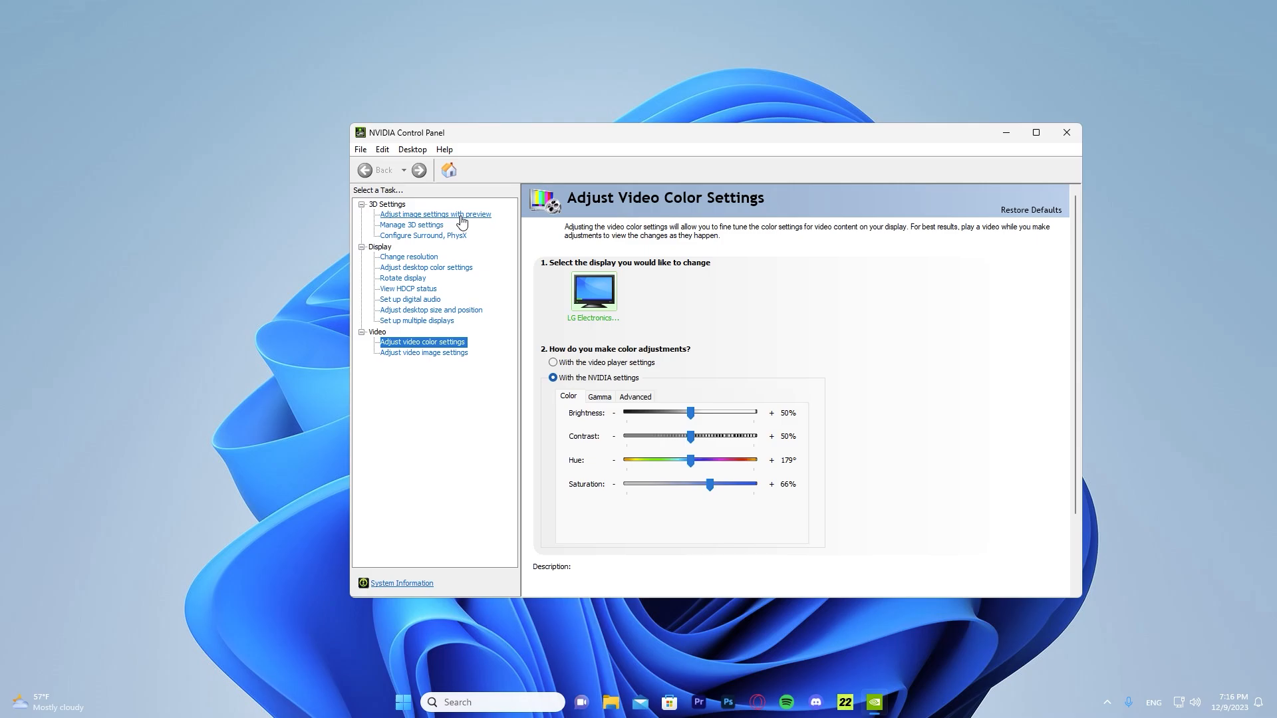
pyautogui.click(457, 216)
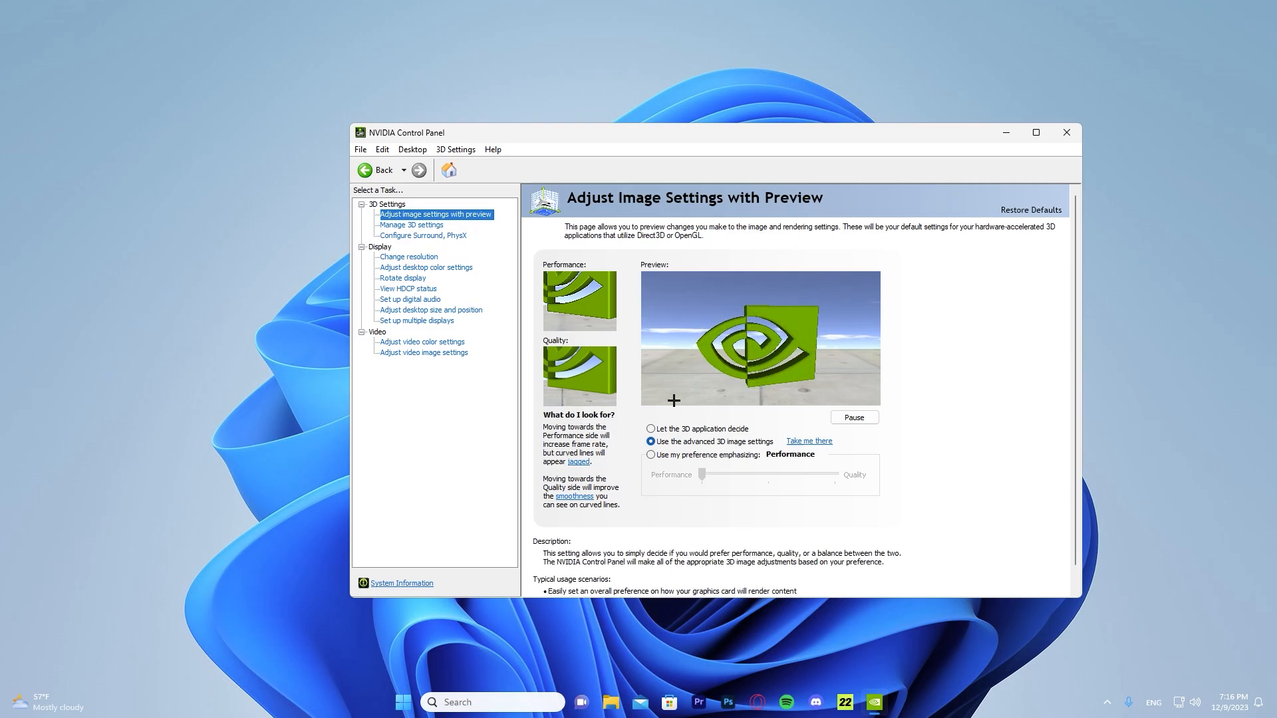
# - Choose to use the advanced 3D image settings and follow the link to the Manage 3D Settings page
pyautogui.click(667, 457)
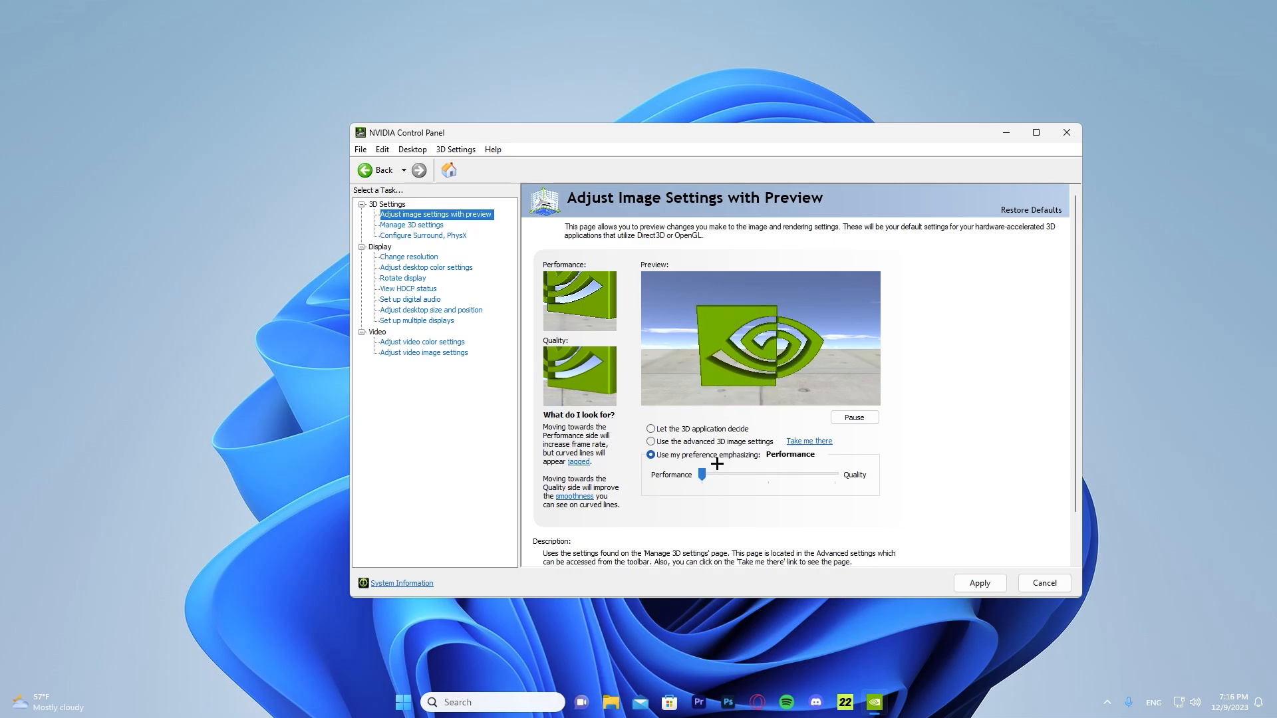
pyautogui.click(660, 441)
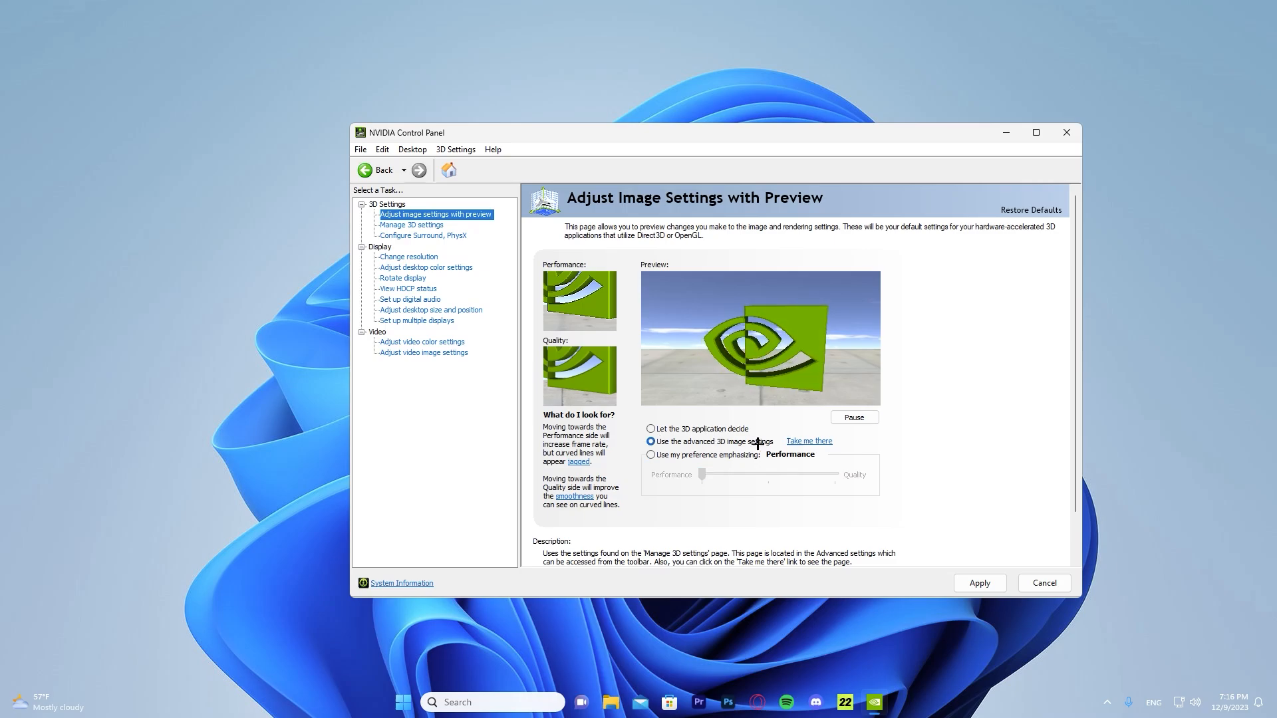
pyautogui.click(810, 441)
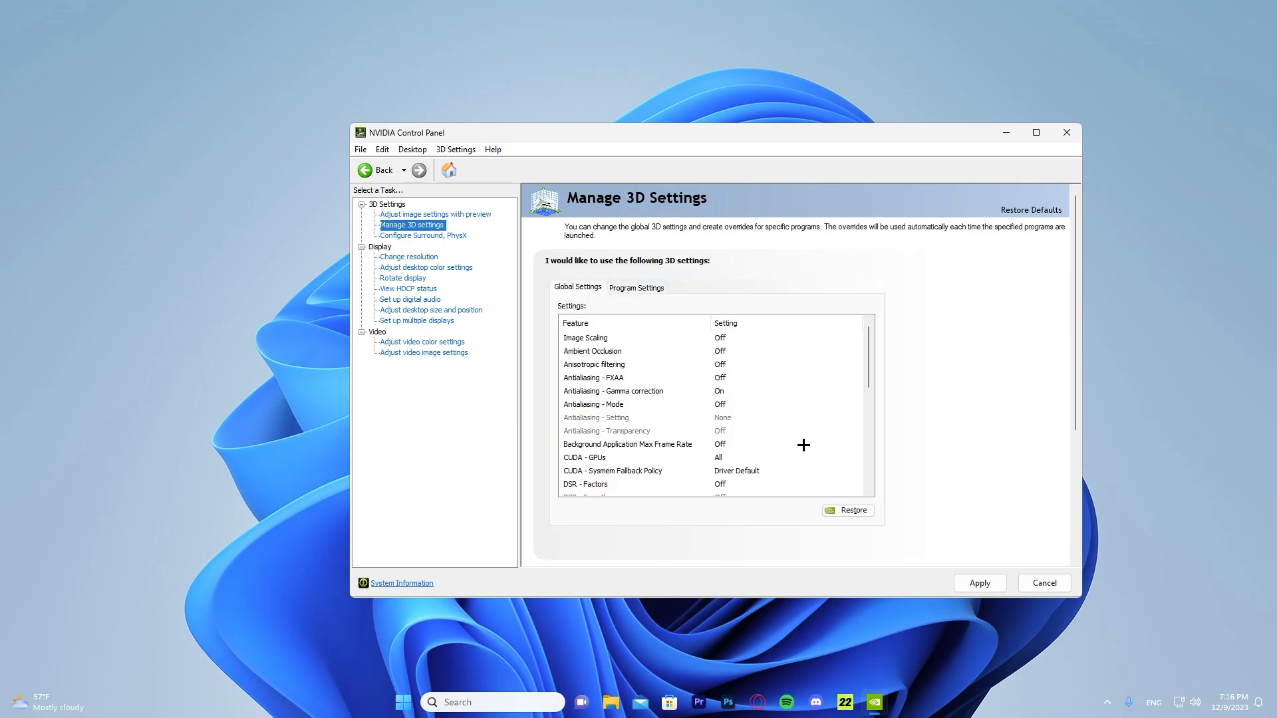
# - Review the available options for Antialiasing - Gamma correction in the global 3D settings
pyautogui.moveTo(865, 339)
pyautogui.mouseDown()
pyautogui.moveTo(872, 427)
pyautogui.moveTo(871, 317)
pyautogui.mouseUp()
pyautogui.click(724, 391)
pyautogui.click(725, 392)
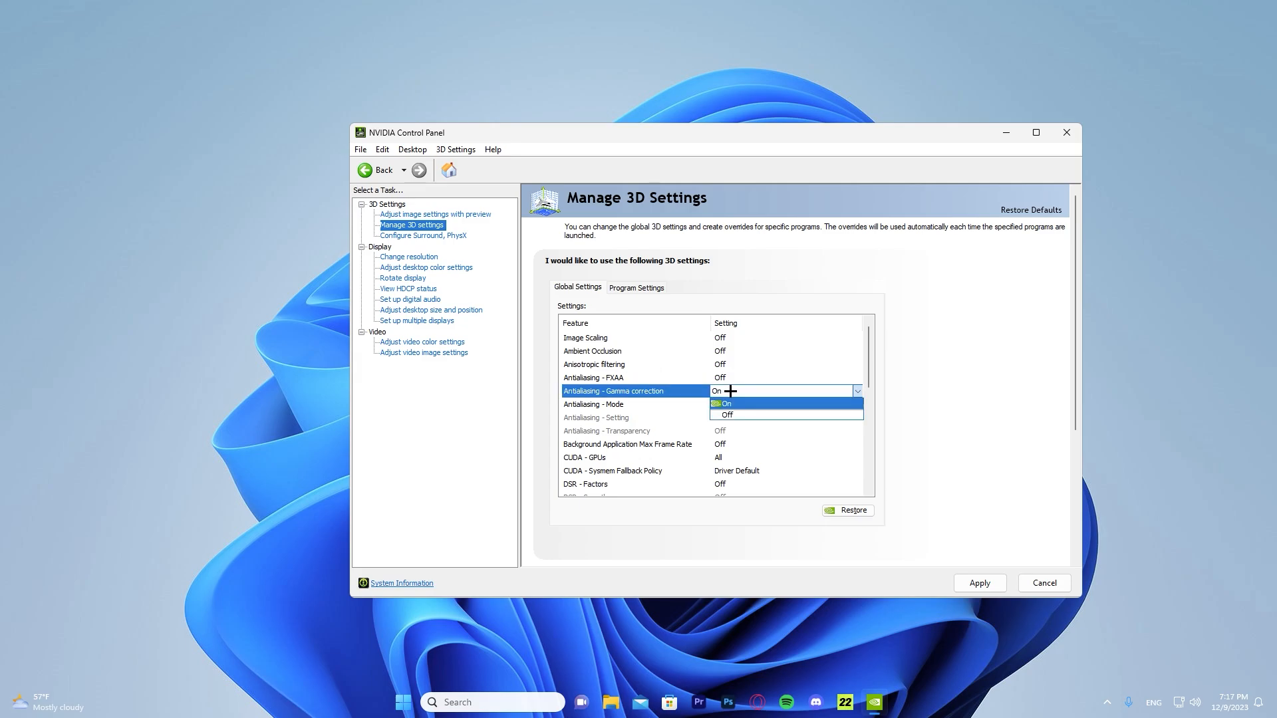
pyautogui.click(728, 394)
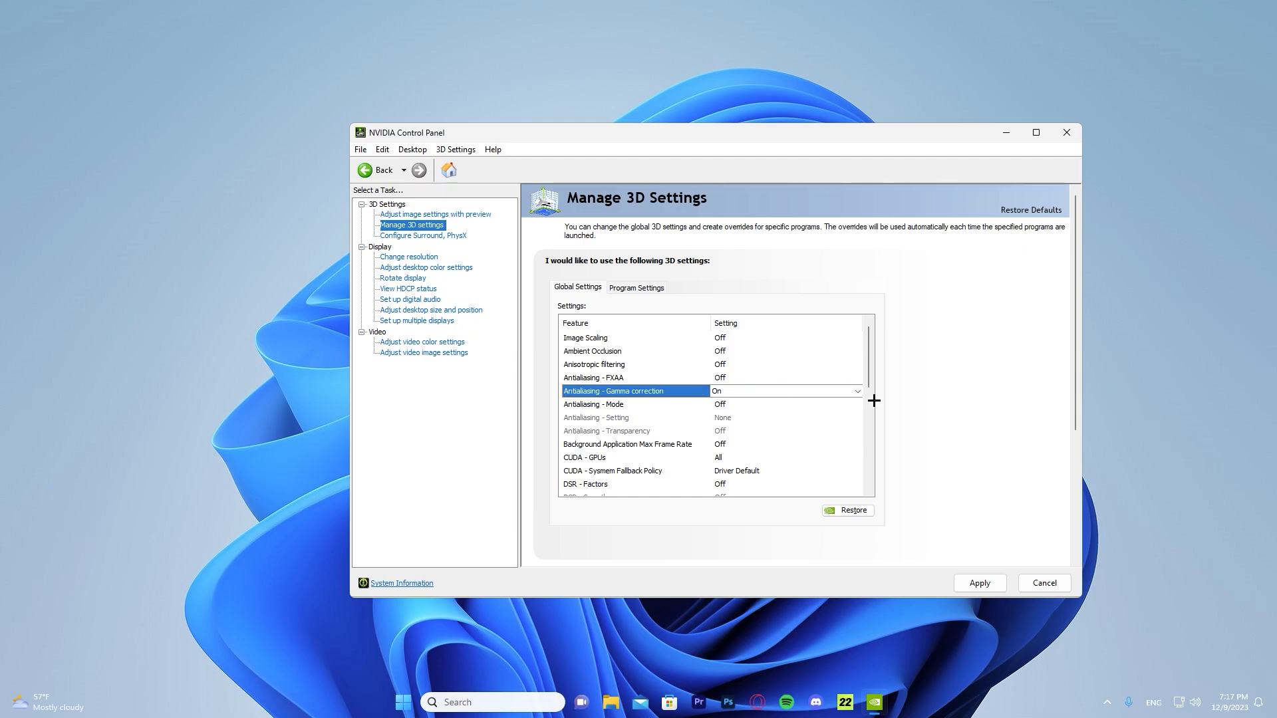
pyautogui.press('Up')
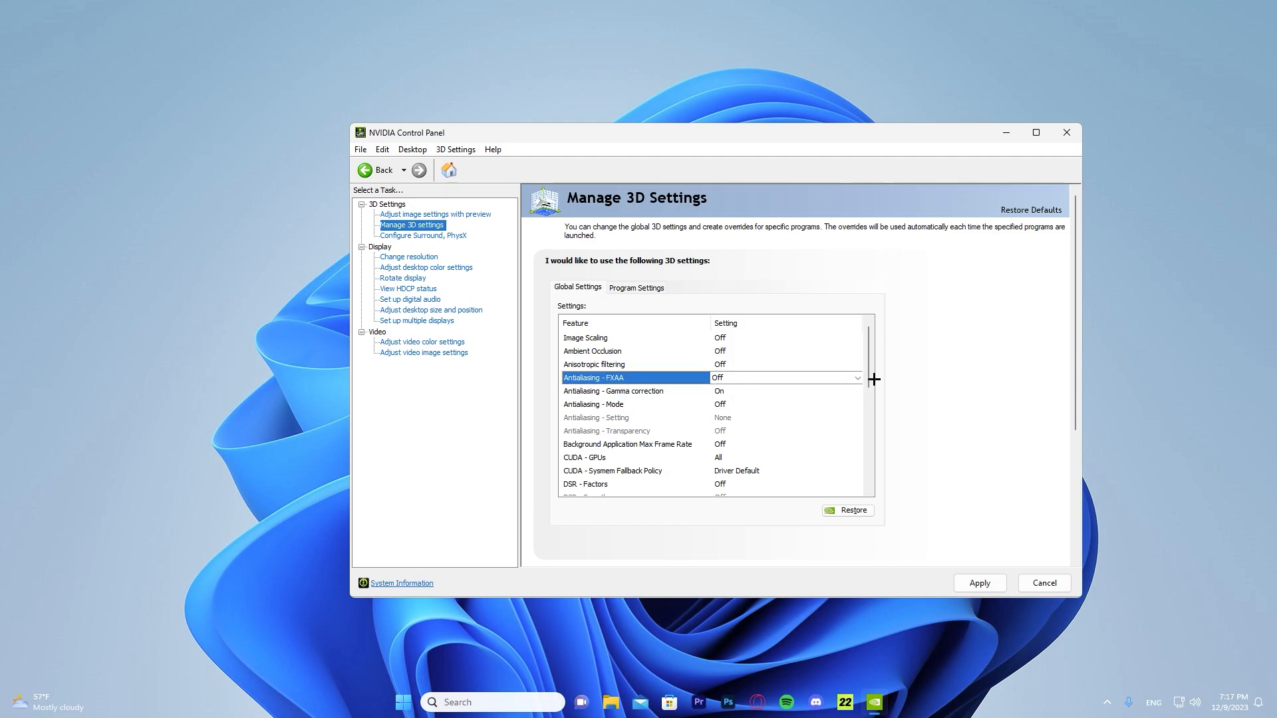
# - View the Background Application Max Frame Rate options, dismiss them, and select the CUDA - GPUs setting
pyautogui.moveTo(868, 372); pyautogui.dragTo(867, 392)
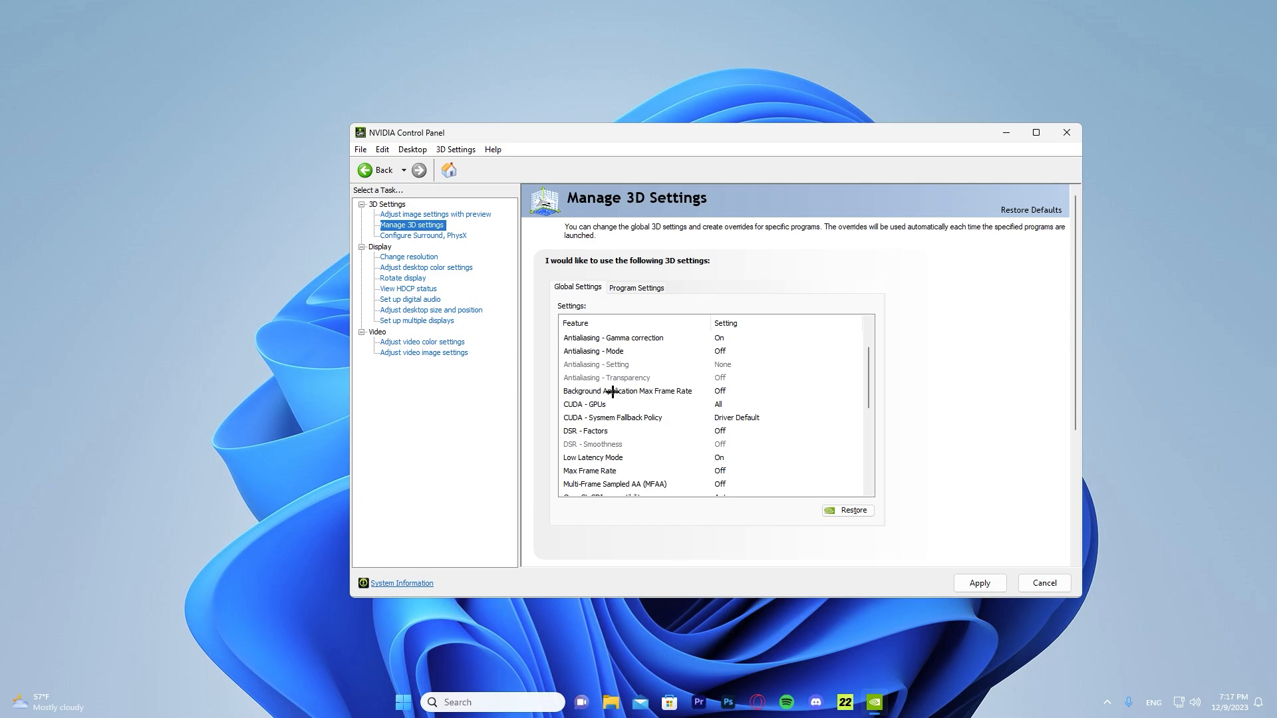
pyautogui.click(727, 391)
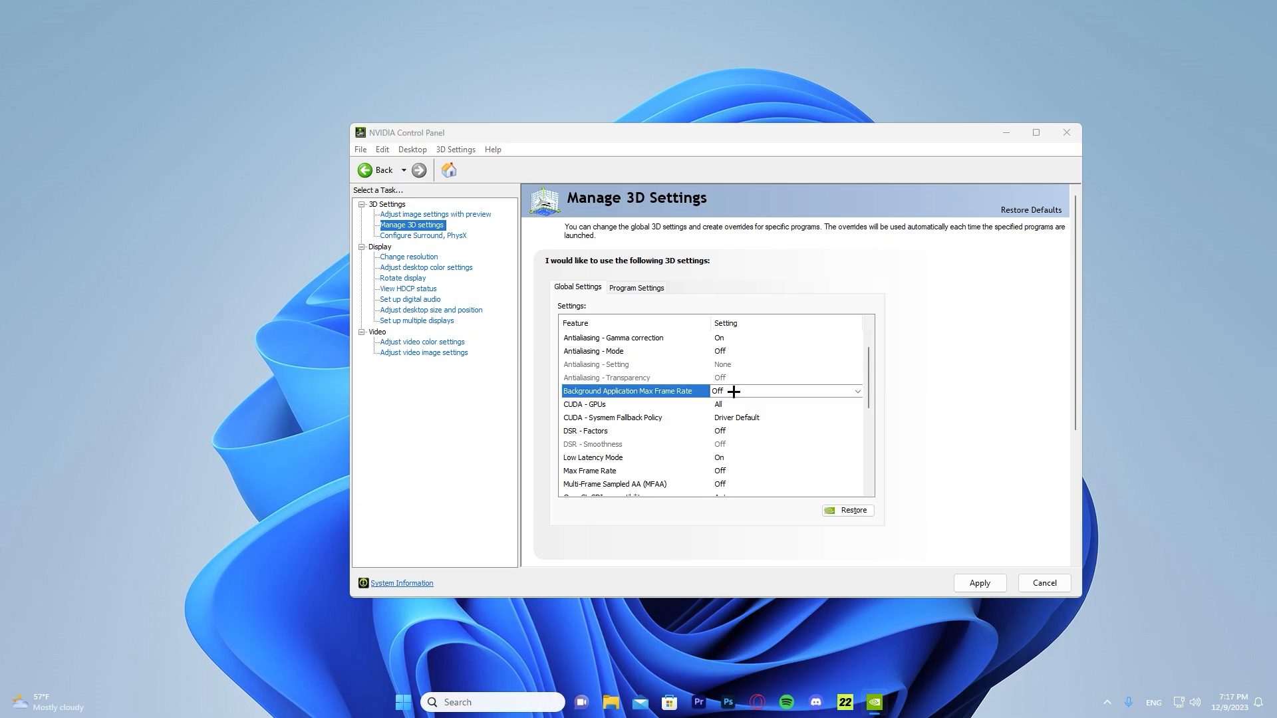
pyautogui.click(729, 391)
pyautogui.click(731, 391)
pyautogui.click(760, 392)
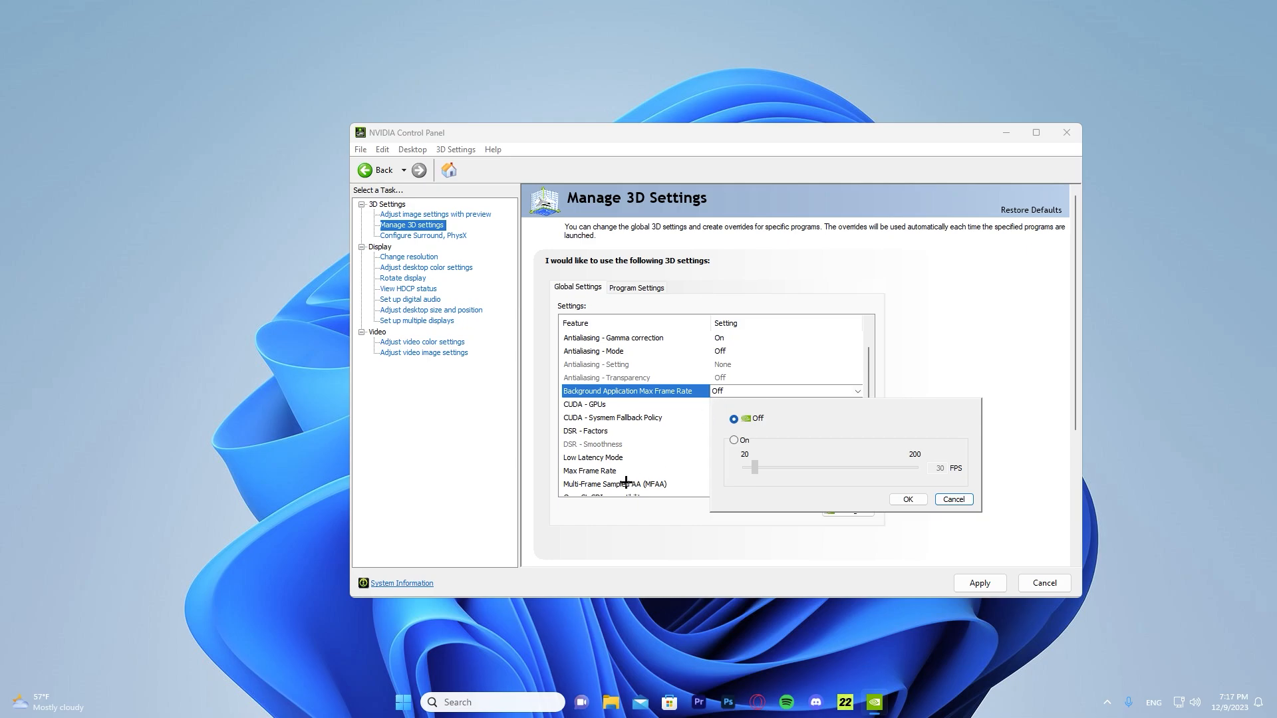
pyautogui.click(534, 456)
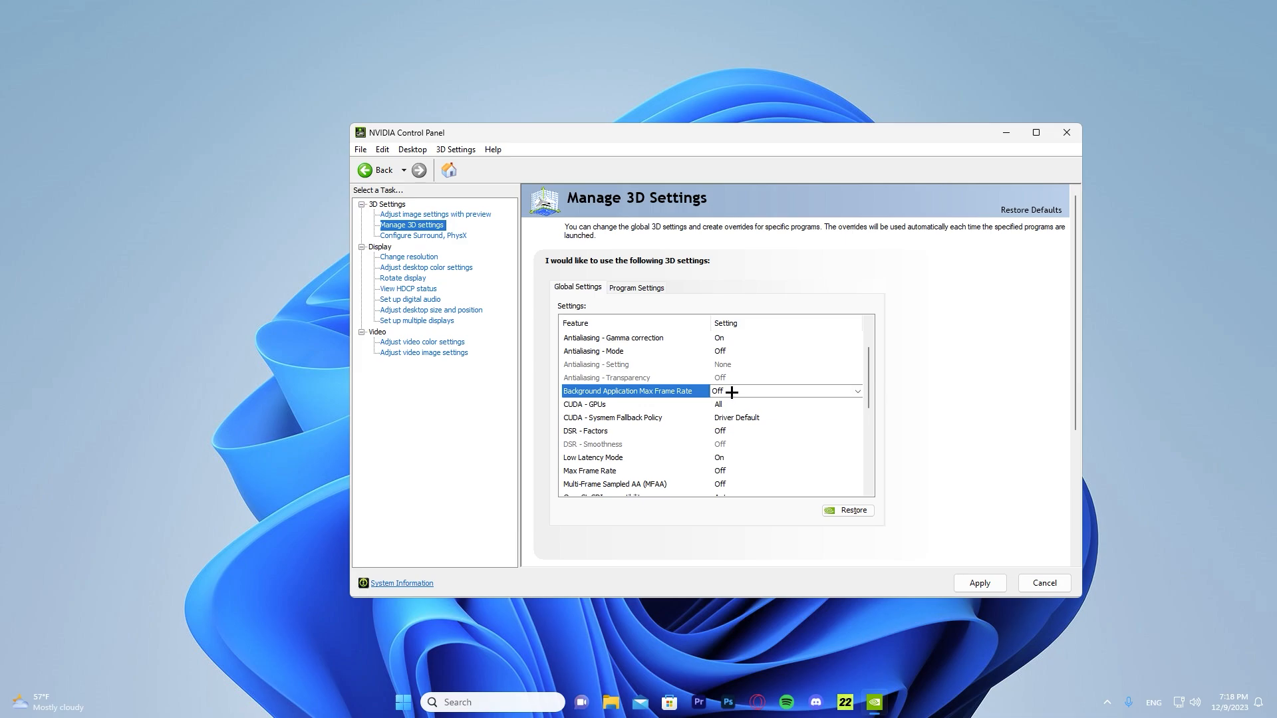
pyautogui.scroll(-1, 859, 391)
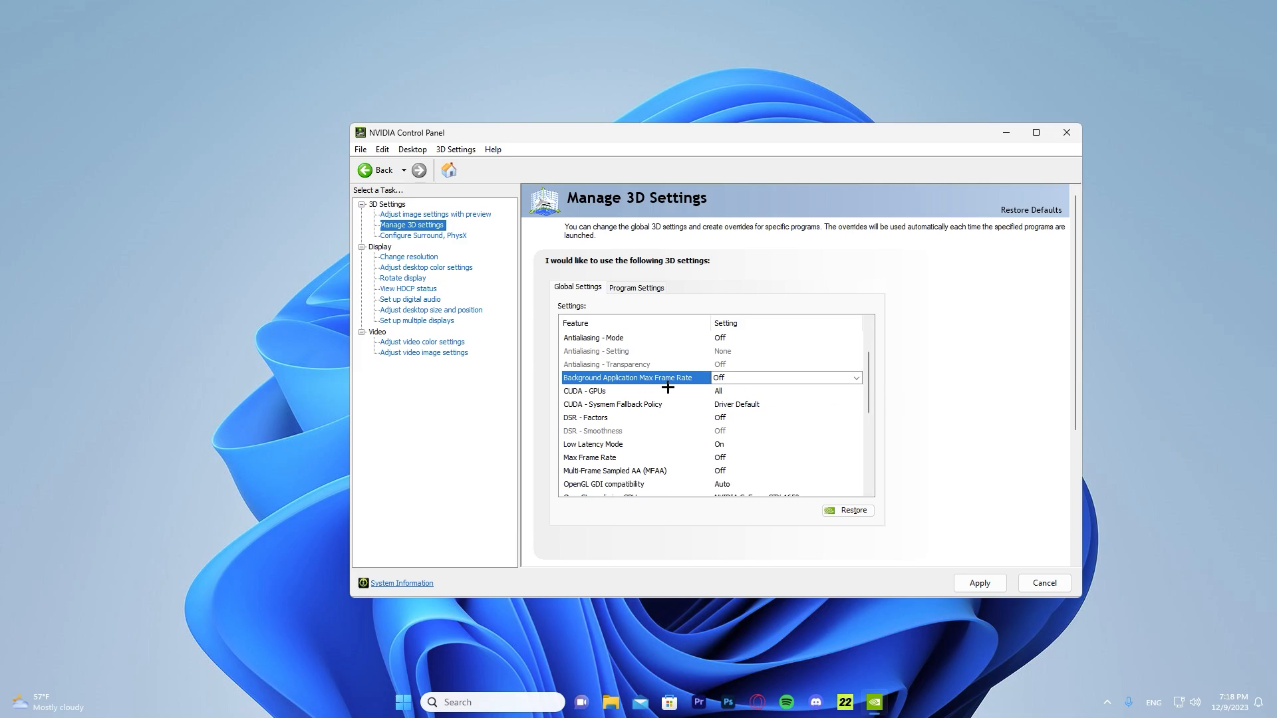
pyautogui.click(664, 392)
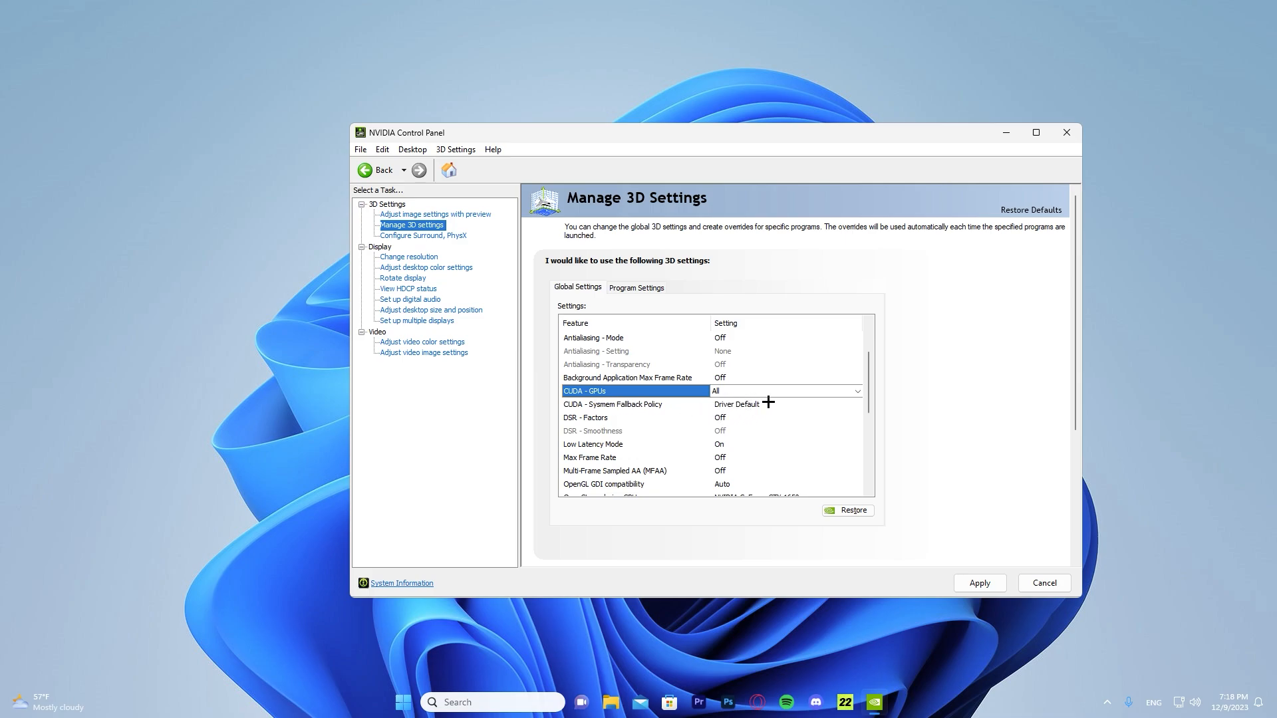
# - Set Low Latency Mode to On in the global settings and select the Max Frame Rate setting
pyautogui.scroll(-1, 858, 396)
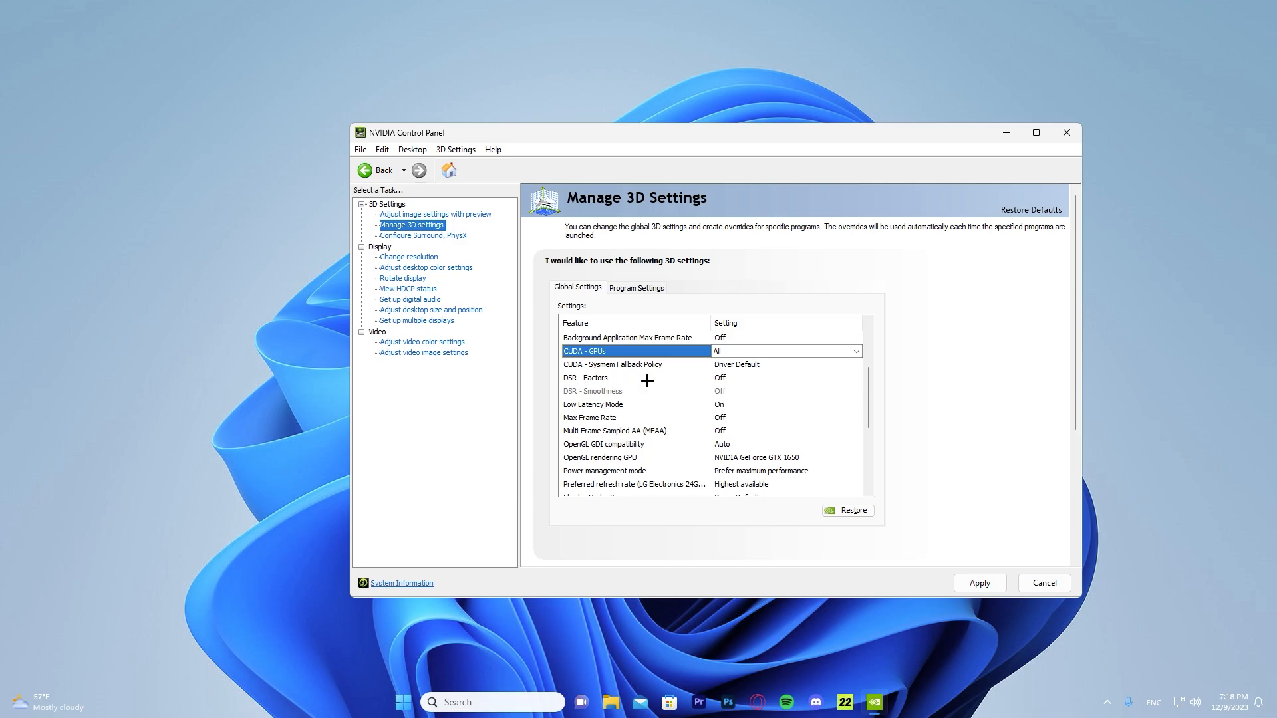
pyautogui.scroll(-1, 869, 398)
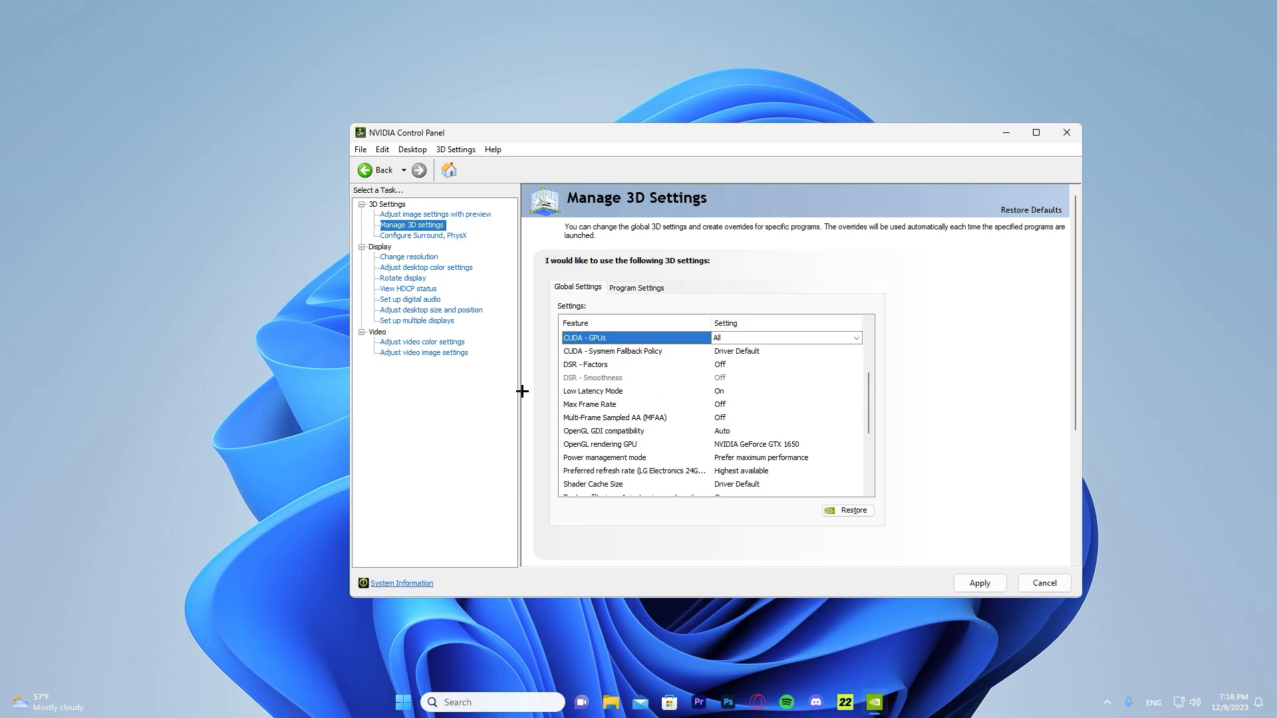
pyautogui.click(714, 392)
pyautogui.click(720, 393)
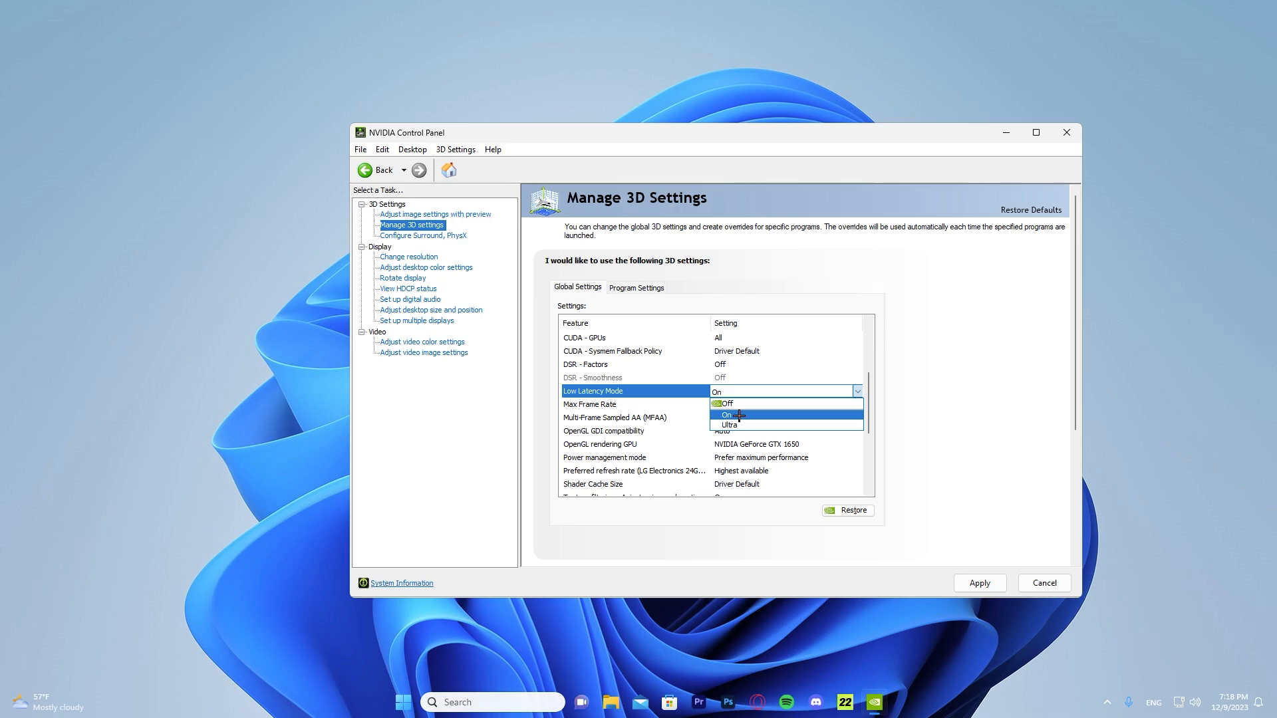
pyautogui.click(739, 415)
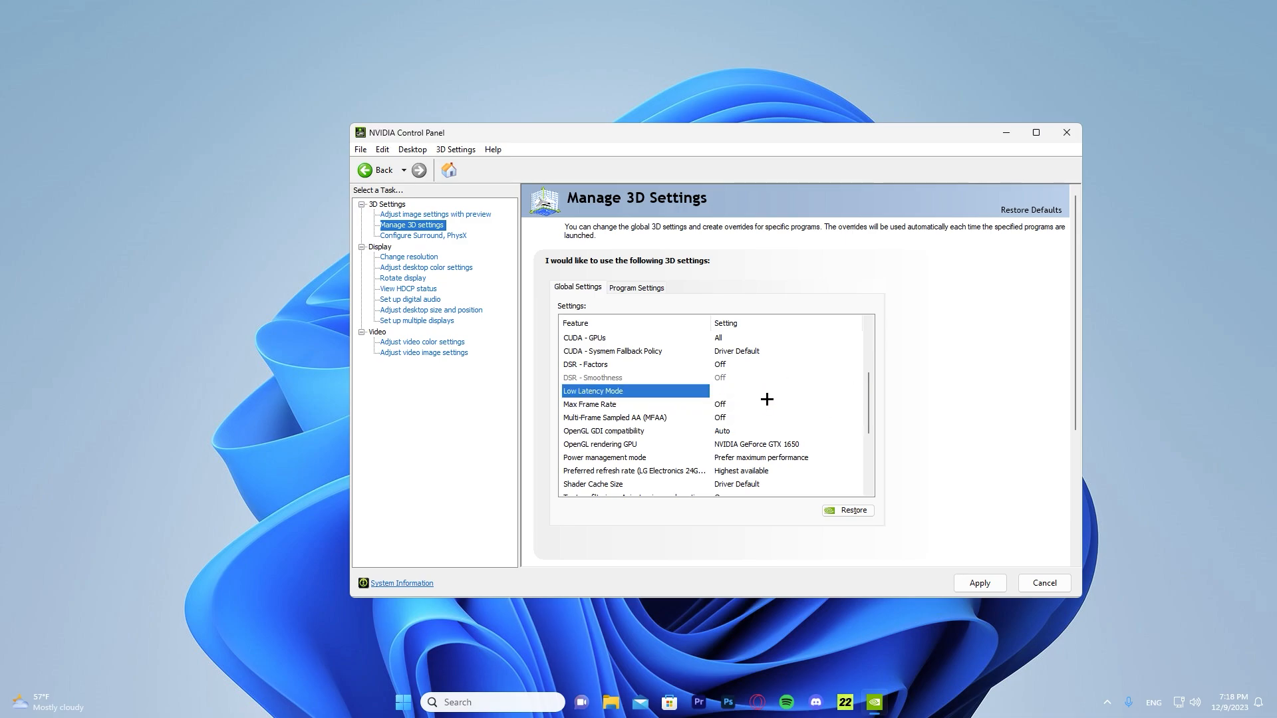
pyautogui.moveTo(869, 389); pyautogui.dragTo(861, 416)
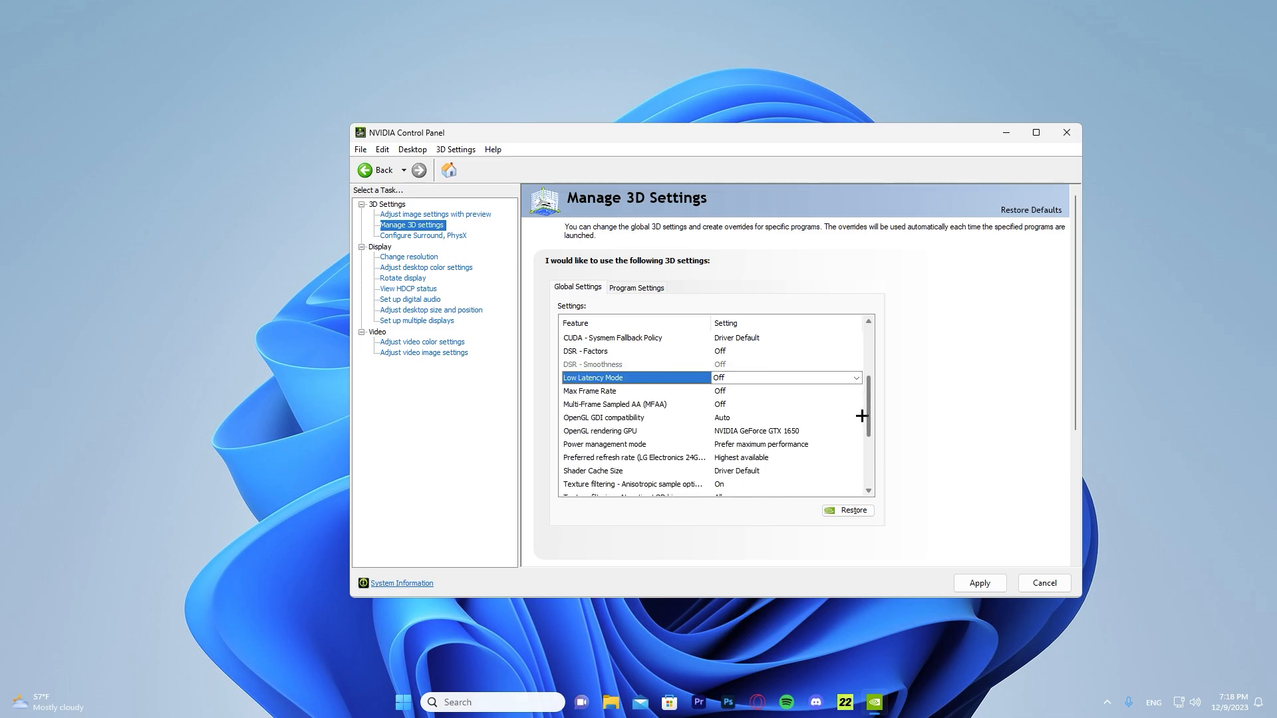
pyautogui.click(764, 380)
pyautogui.click(745, 397)
pyautogui.click(592, 393)
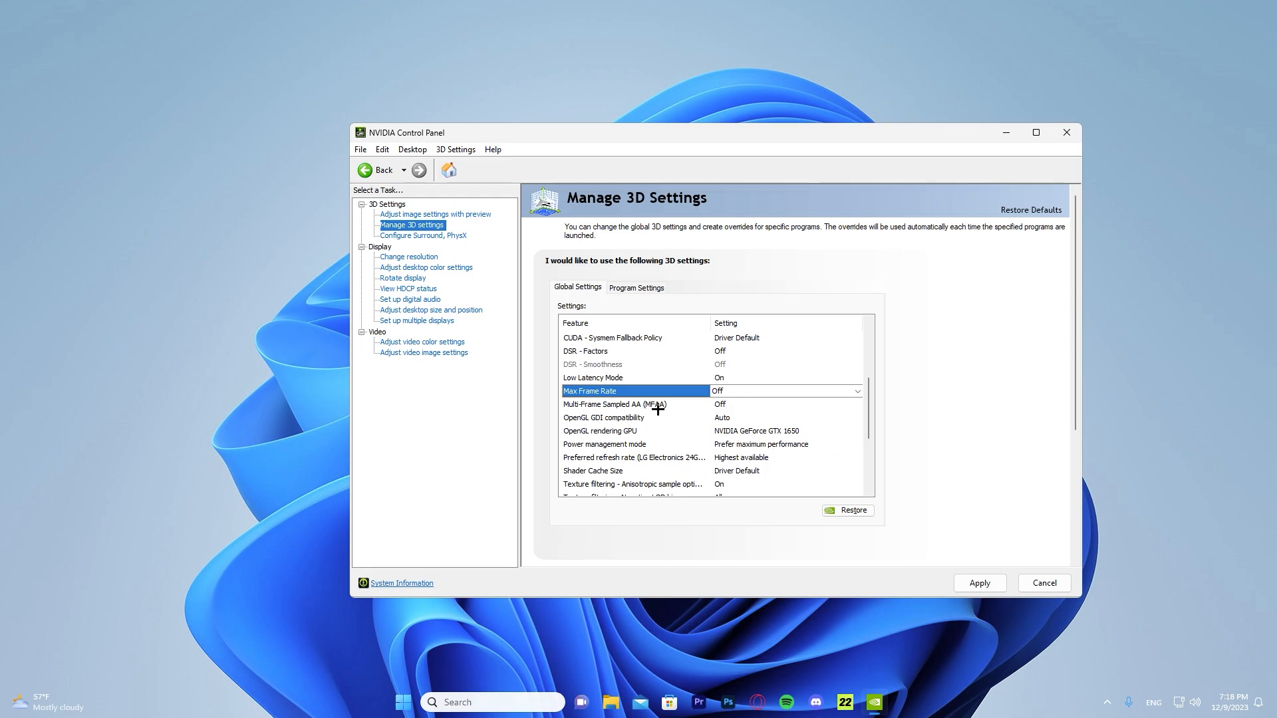
# - Set the OpenGL rendering GPU to NVIDIA GeForce GTX 1650
pyautogui.scroll(-1, 765, 407)
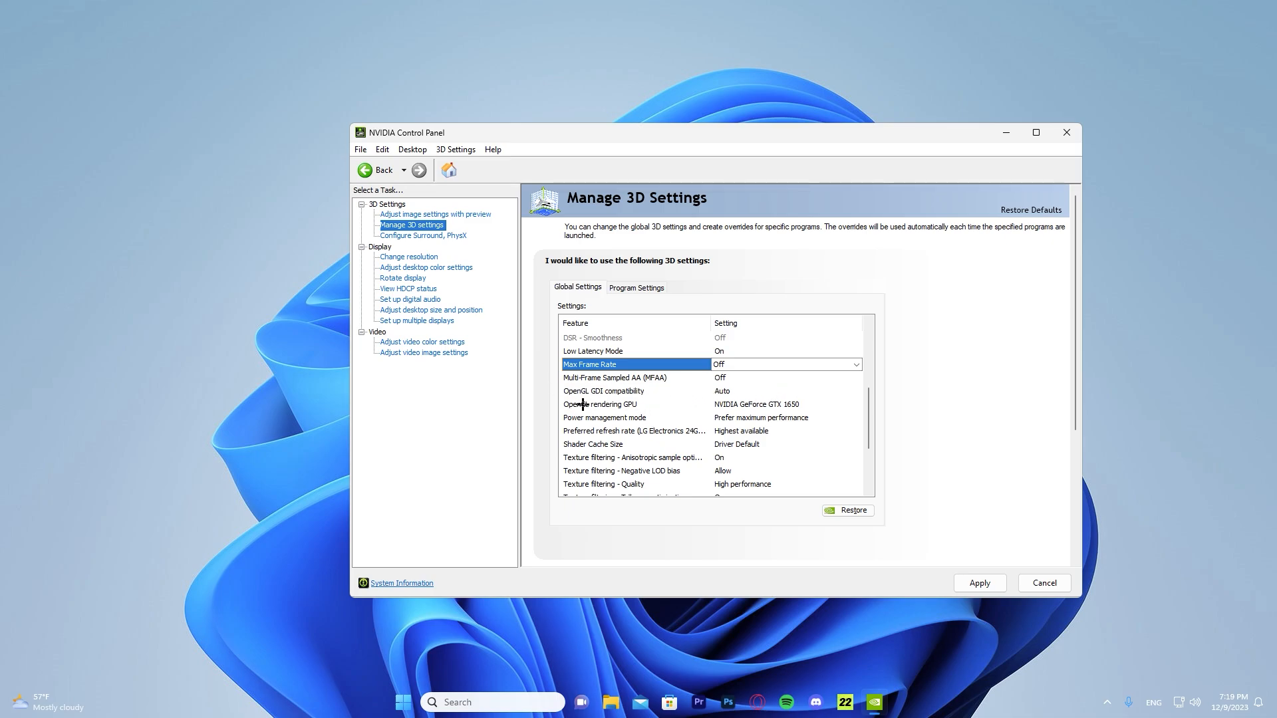
pyautogui.click(742, 405)
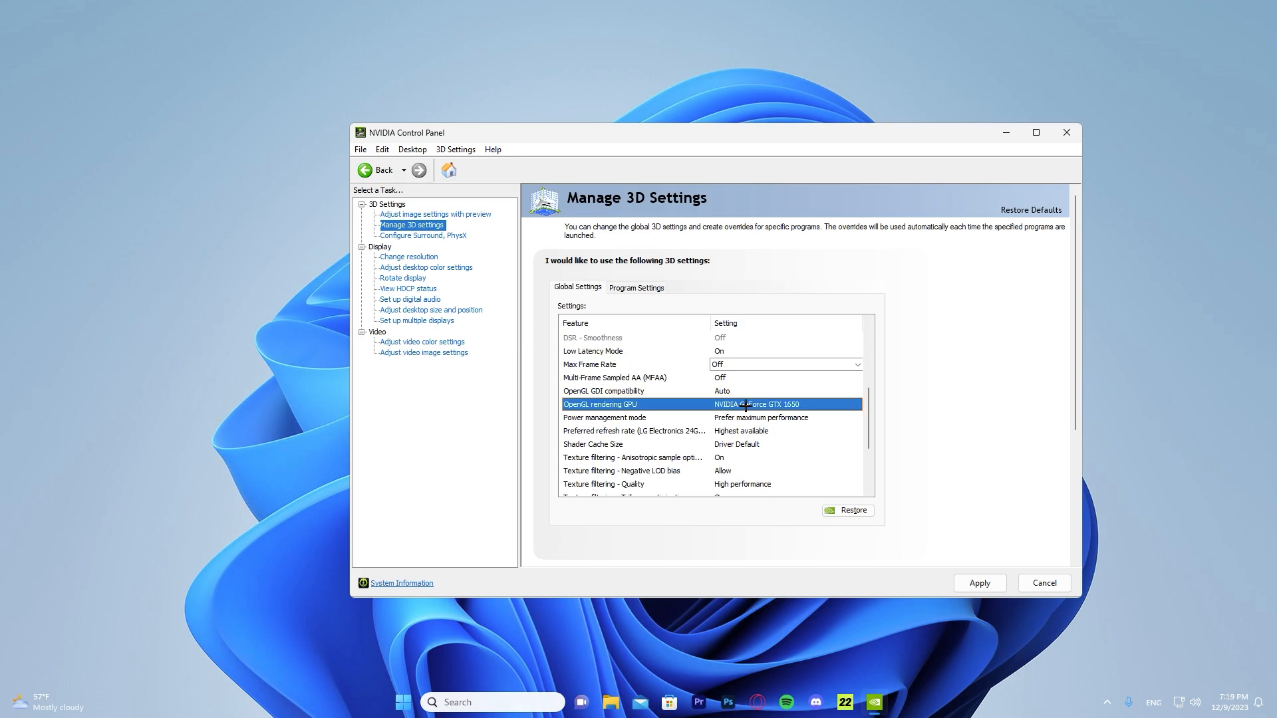
pyautogui.click(745, 405)
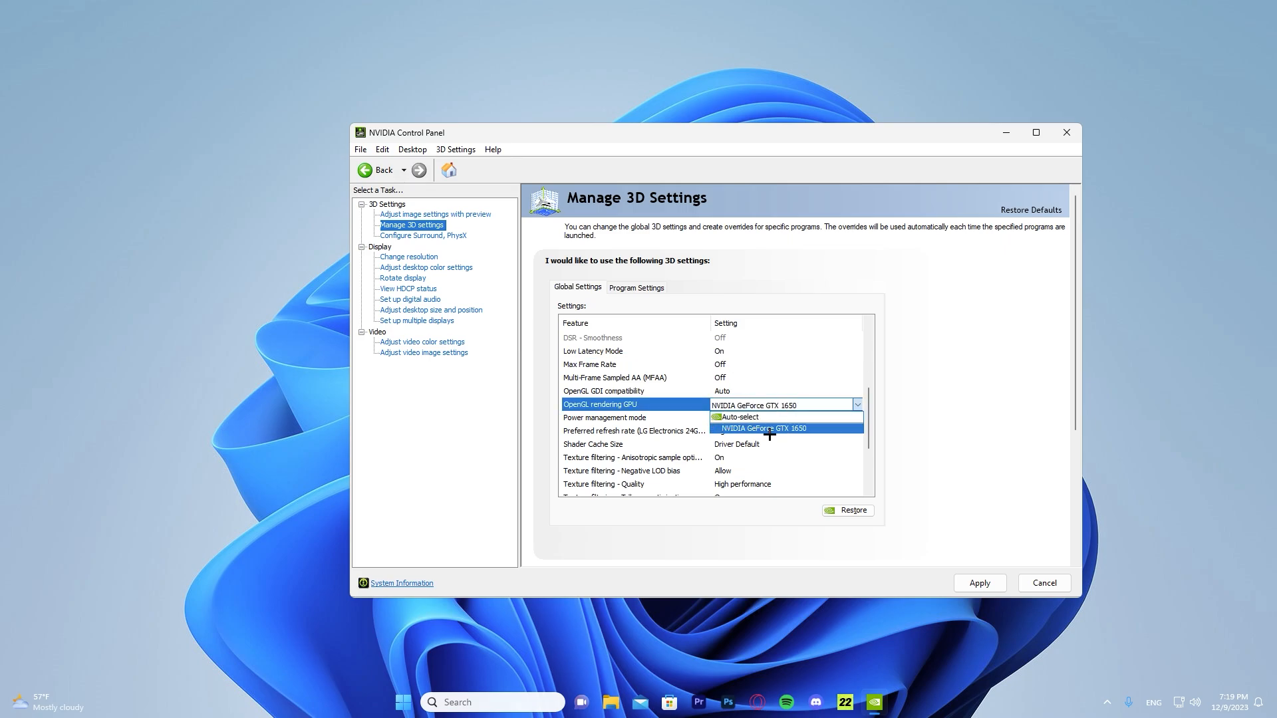
pyautogui.click(764, 428)
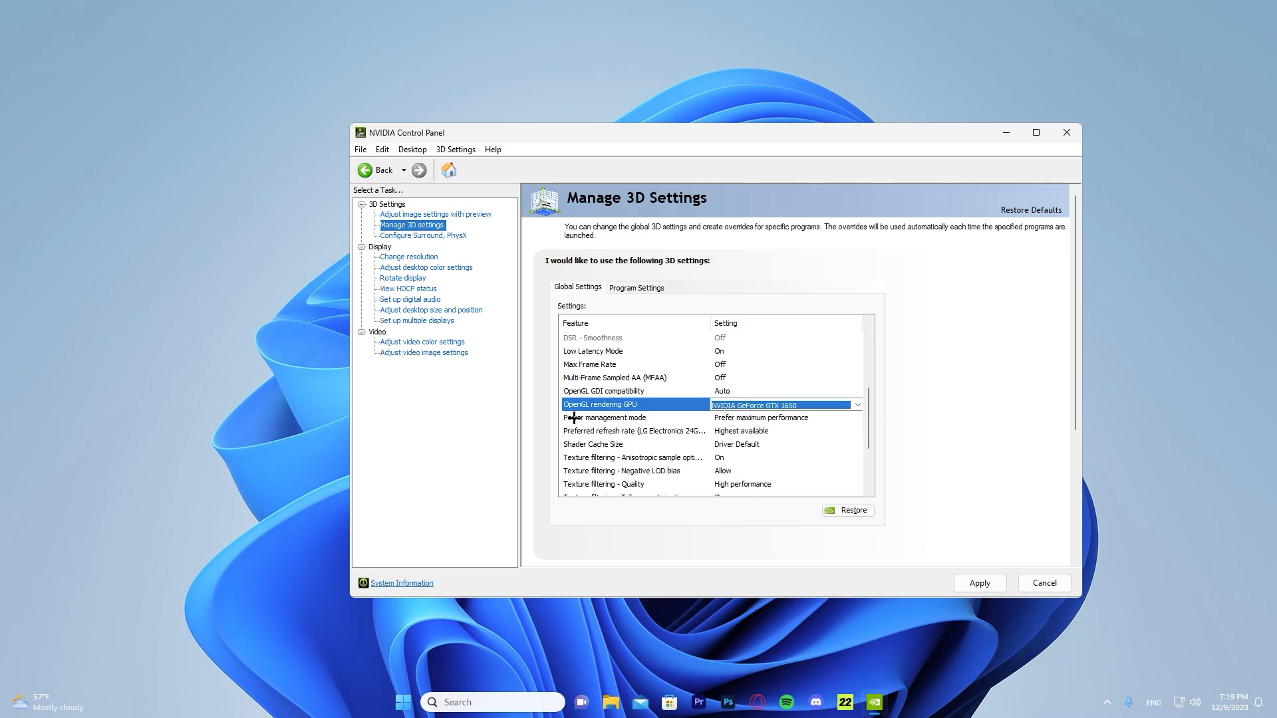
# - Review the Power management mode, Preferred refresh rate and Shader Cache Size settings one after another
pyautogui.click(621, 414)
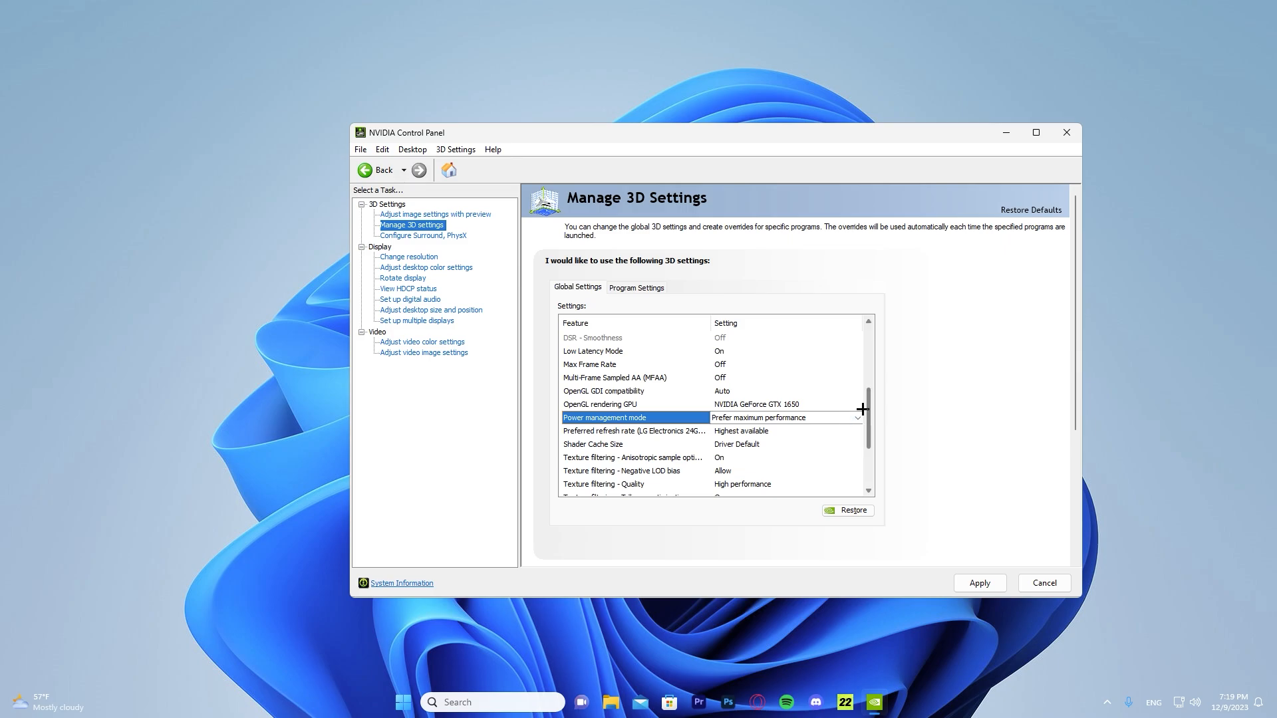
pyautogui.scroll(-1, 861, 414)
pyautogui.click(679, 407)
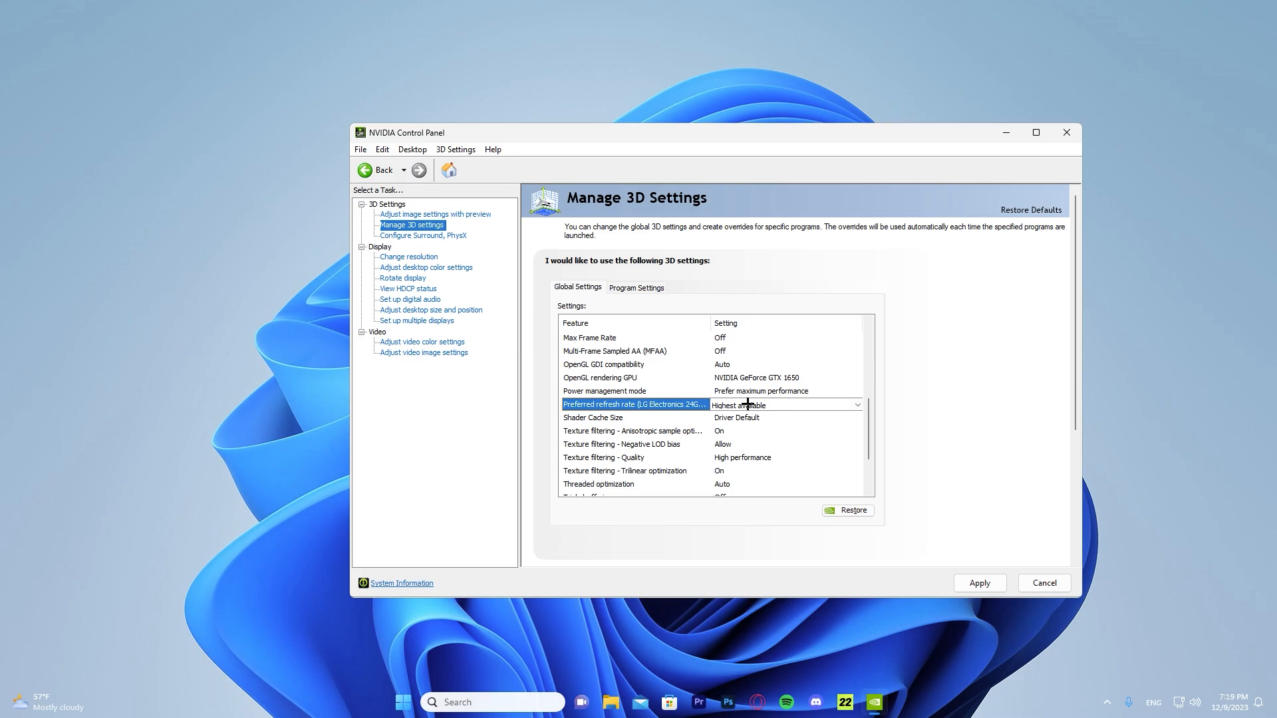
pyautogui.scroll(-1, 745, 407)
pyautogui.click(658, 404)
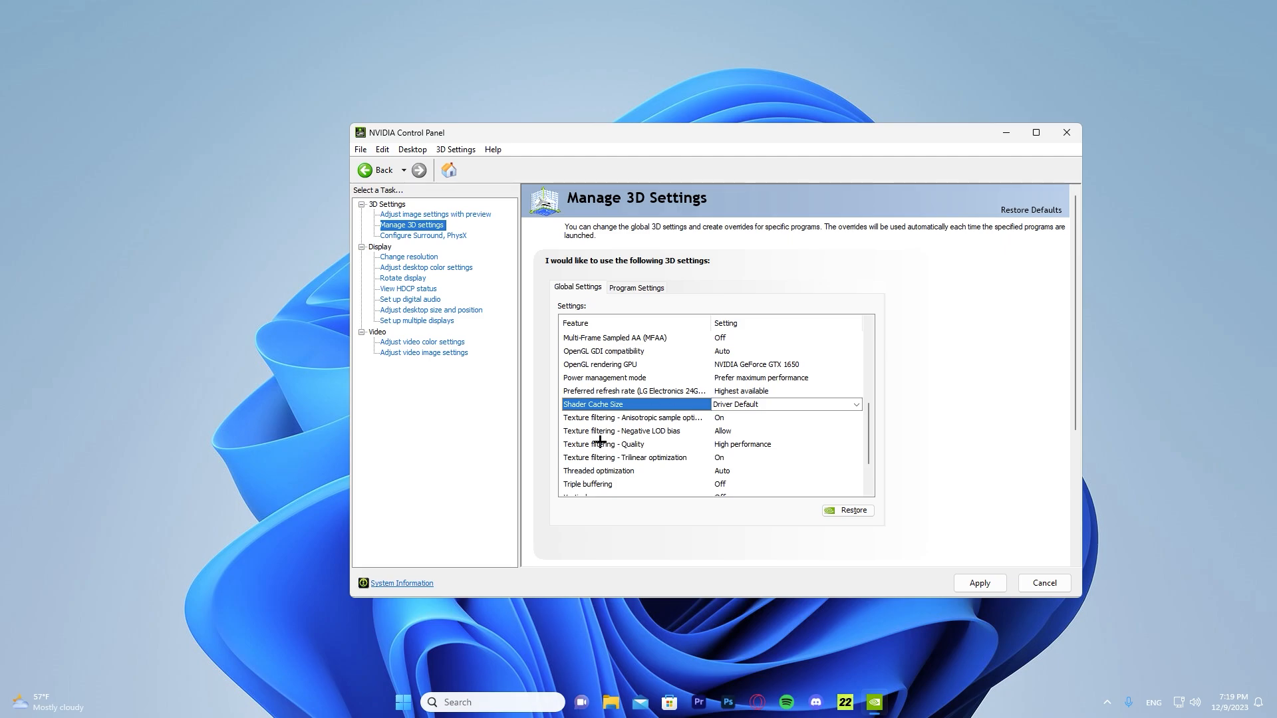
# - Set Texture filtering - Quality to High performance in the global settings
pyautogui.click(730, 443)
pyautogui.click(778, 444)
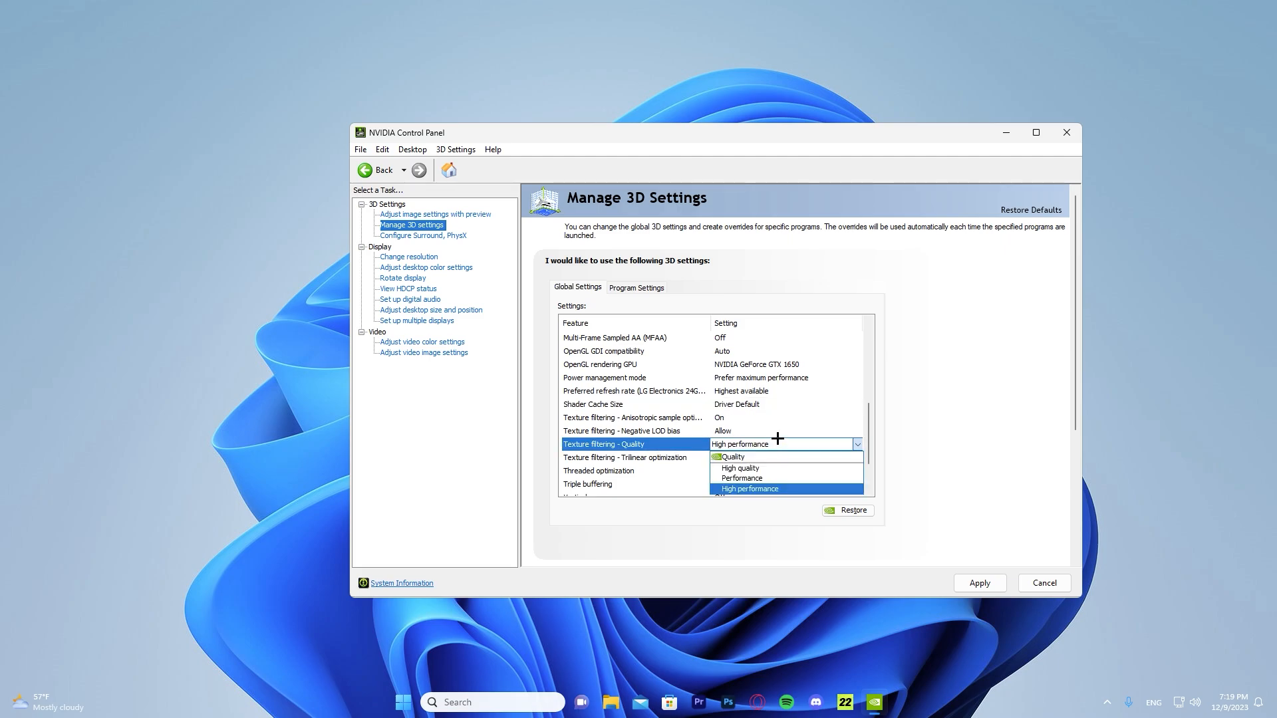
pyautogui.click(738, 487)
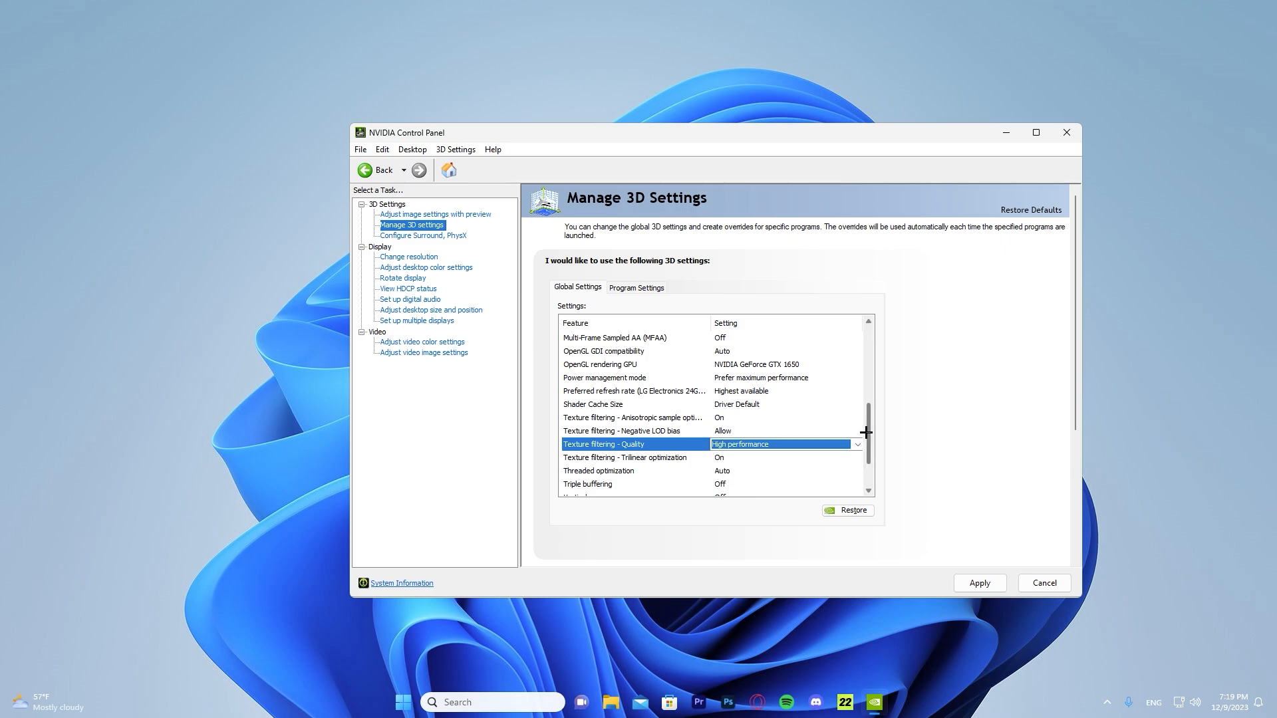
# - View the available options for Threaded optimization and close the list
pyautogui.scroll(-2, 865, 432)
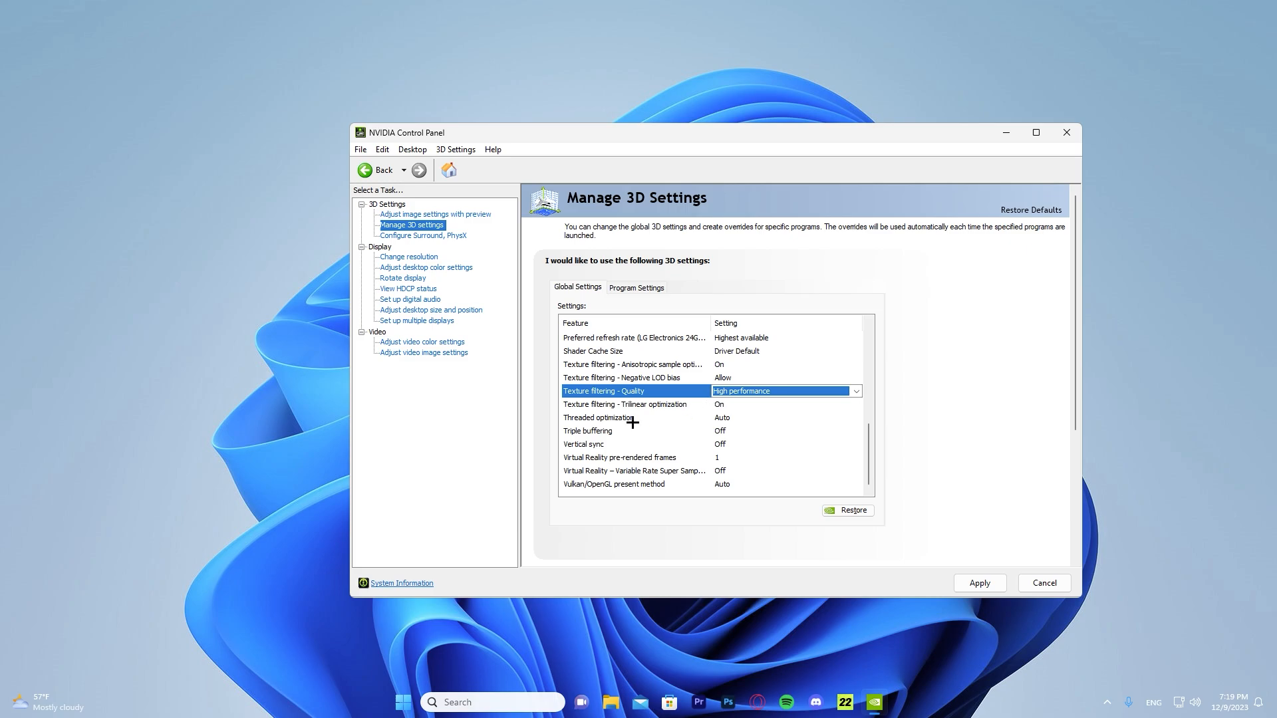
pyautogui.click(599, 418)
pyautogui.click(622, 419)
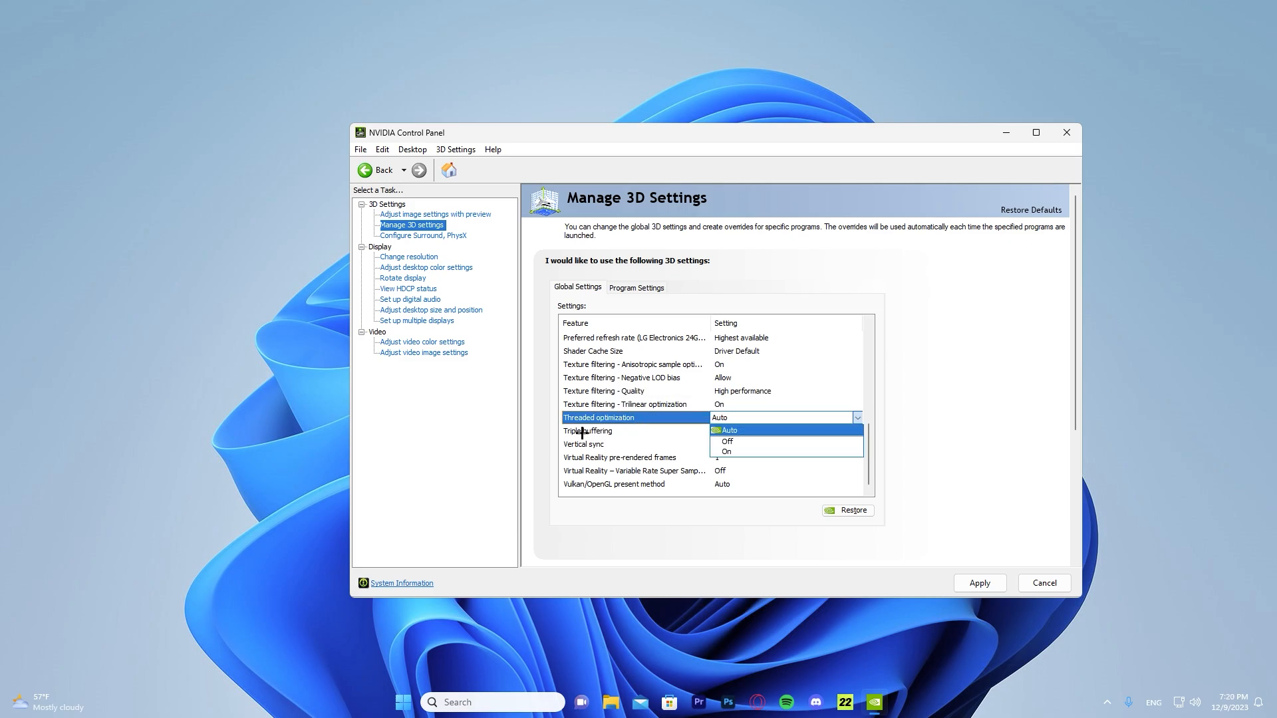
pyautogui.click(611, 422)
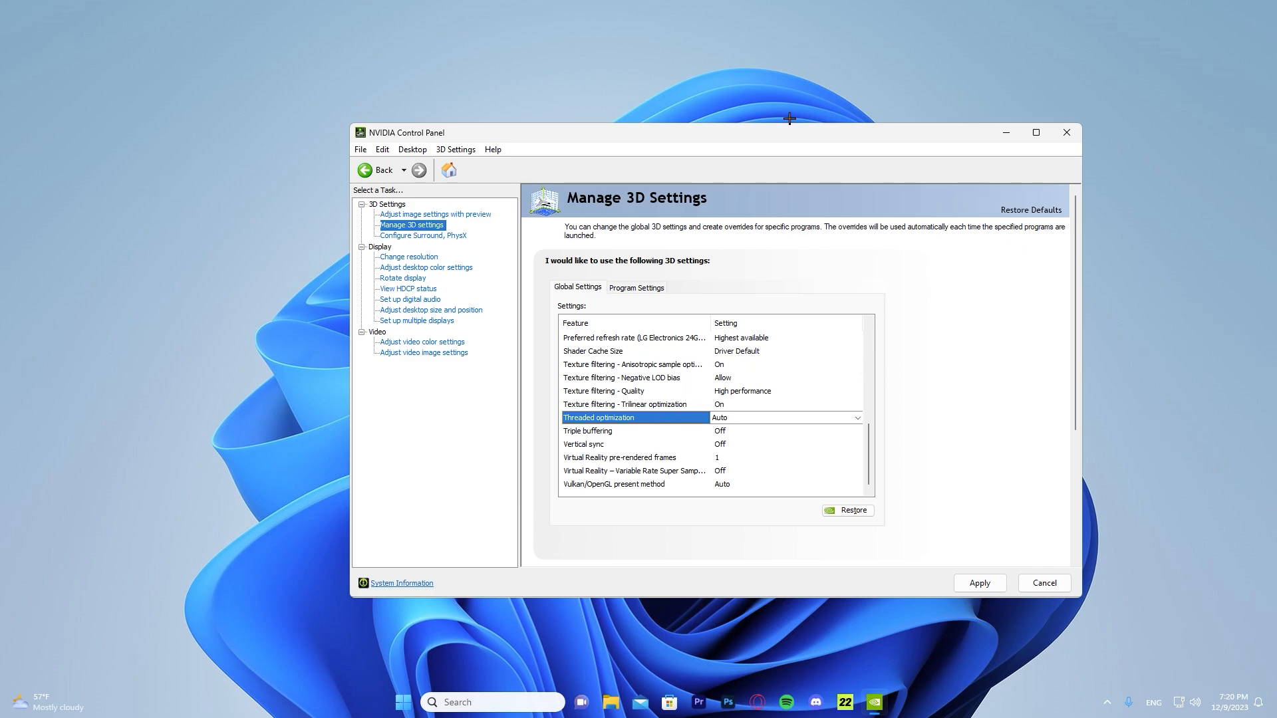
# - Open the Change Resolution page and look through the PC and Ultra HD, HD, SD resolutions for the display
pyautogui.click(418, 259)
pyautogui.moveTo(705, 505)
pyautogui.mouseDown()
pyautogui.moveTo(703, 439)
pyautogui.moveTo(697, 486)
pyautogui.mouseUp()
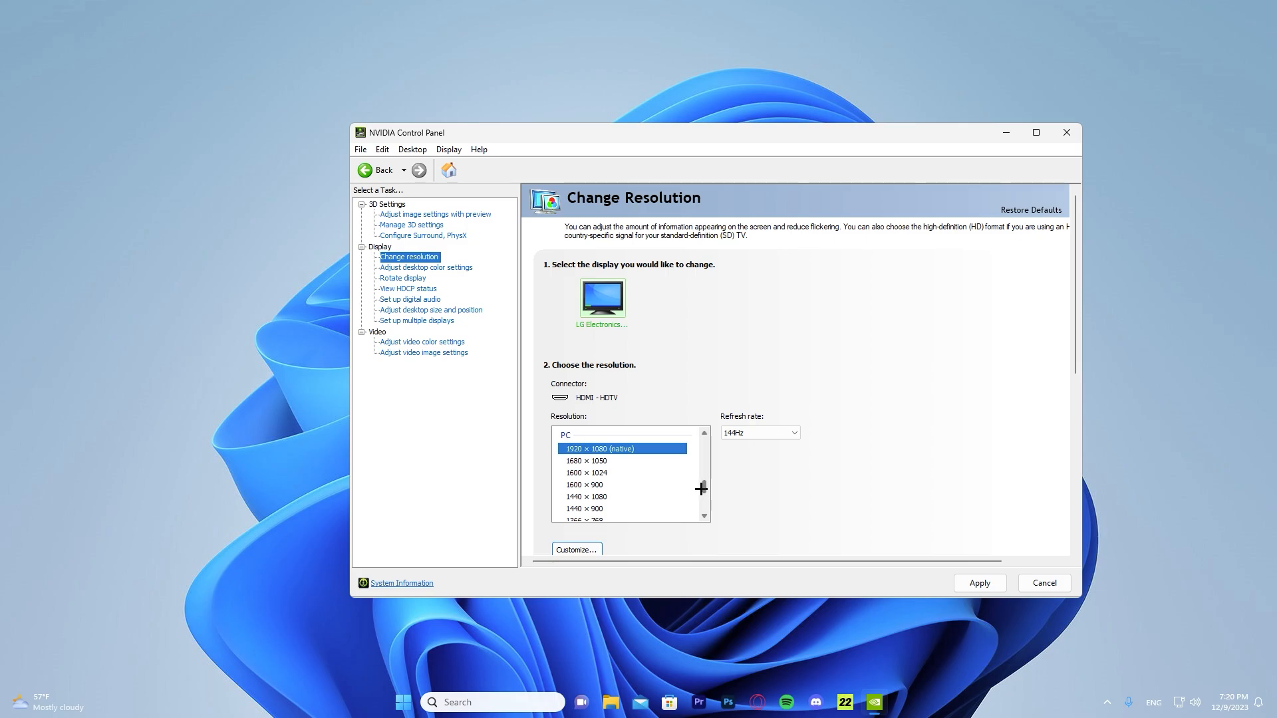
pyautogui.moveTo(702, 486); pyautogui.dragTo(704, 441)
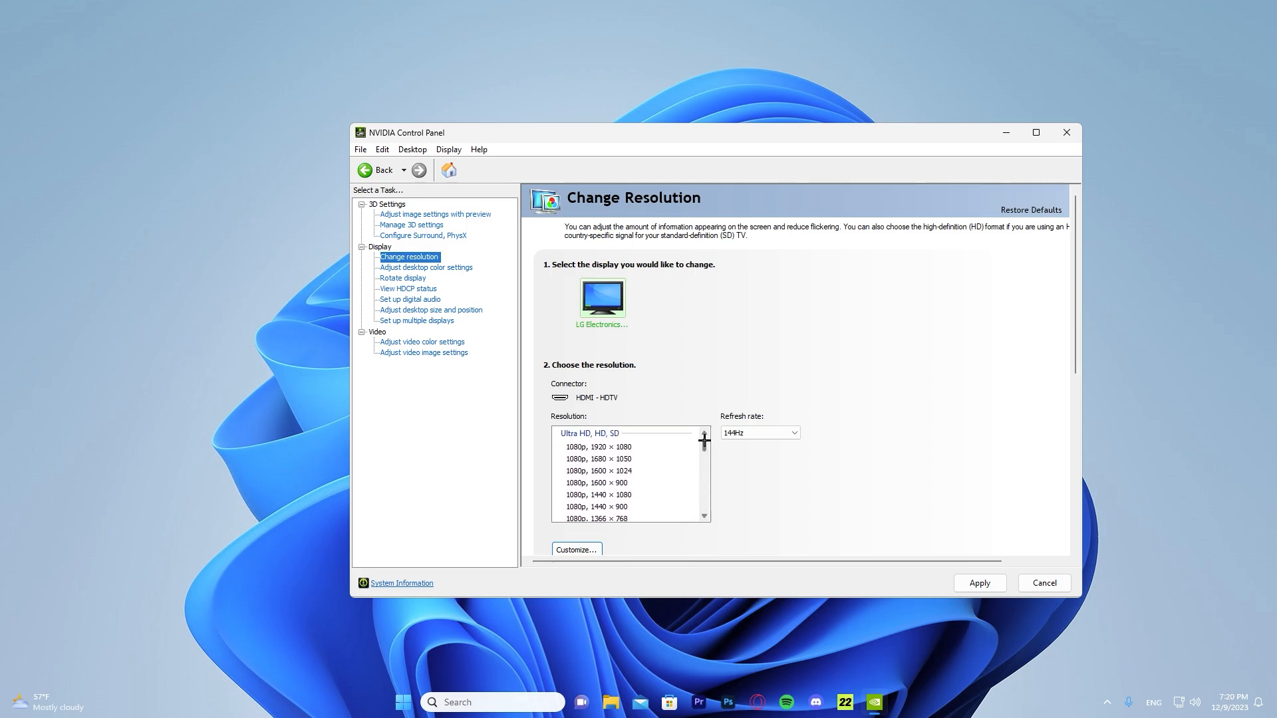
# - Select the 1080p, 1920 × 1080 resolution under Ultra HD, HD, SD and view its available refresh rates
pyautogui.click(578, 447)
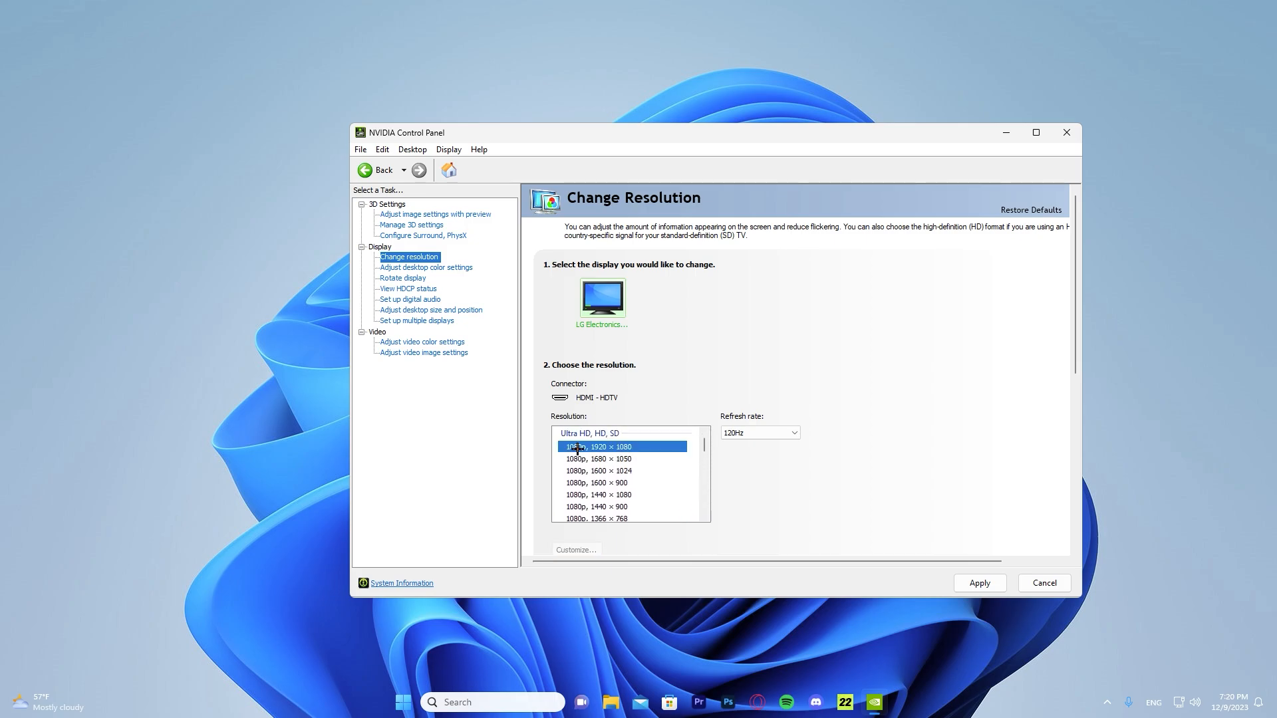
pyautogui.click(738, 434)
pyautogui.click(786, 420)
pyautogui.click(766, 434)
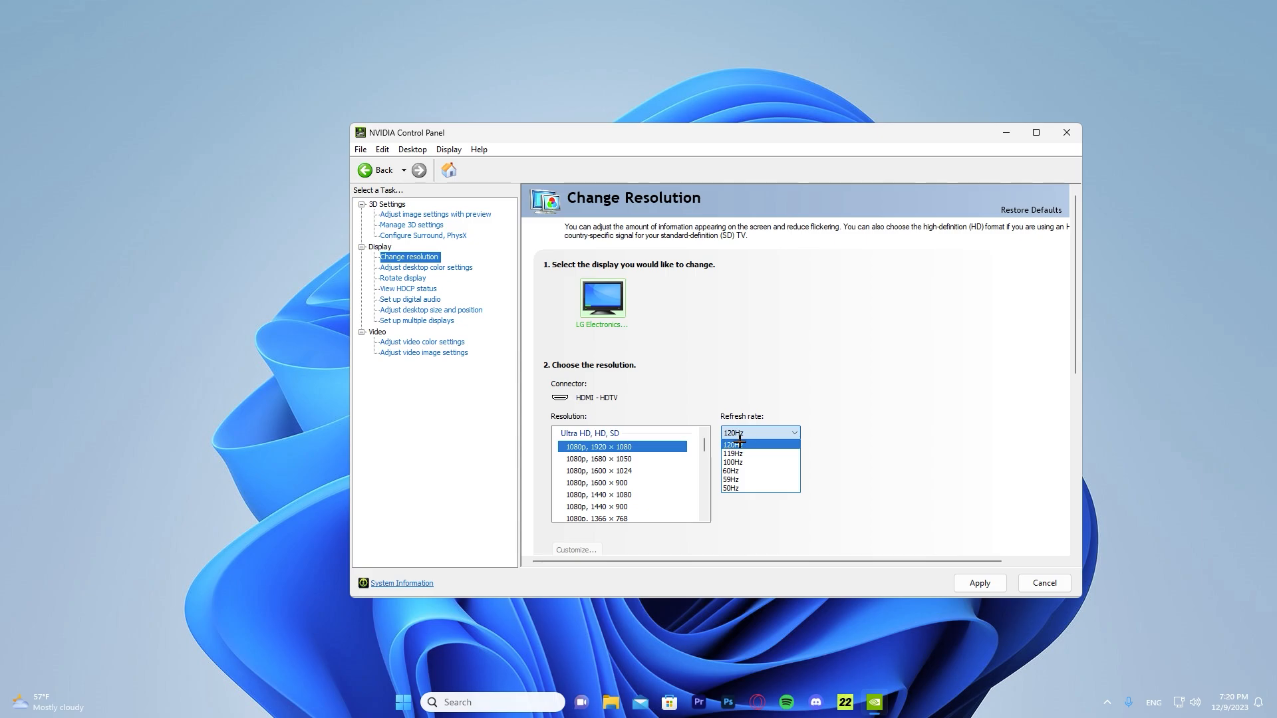
# - Choose the PC resolution 1920 × 1080 (native) with a refresh rate of 144Hz
pyautogui.moveTo(704, 444); pyautogui.dragTo(712, 485)
pyautogui.click(600, 465)
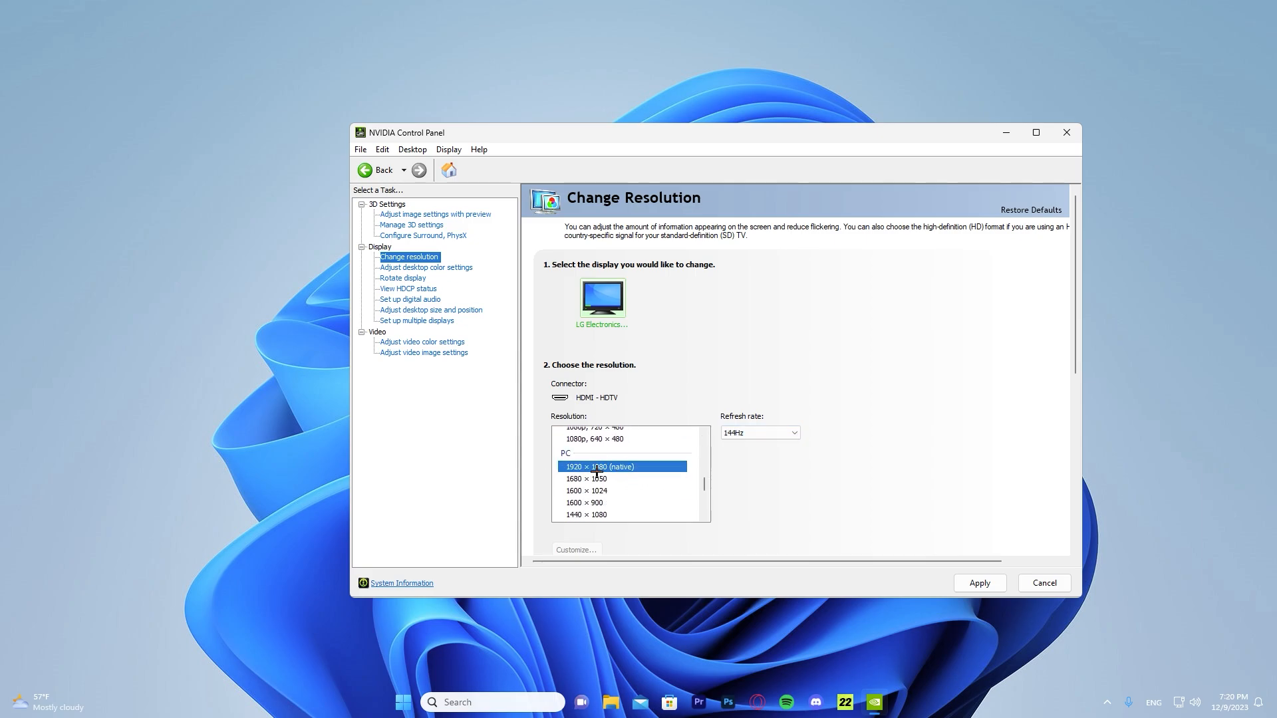
pyautogui.click(758, 433)
pyautogui.click(741, 445)
pyautogui.scroll(-2, 704, 484)
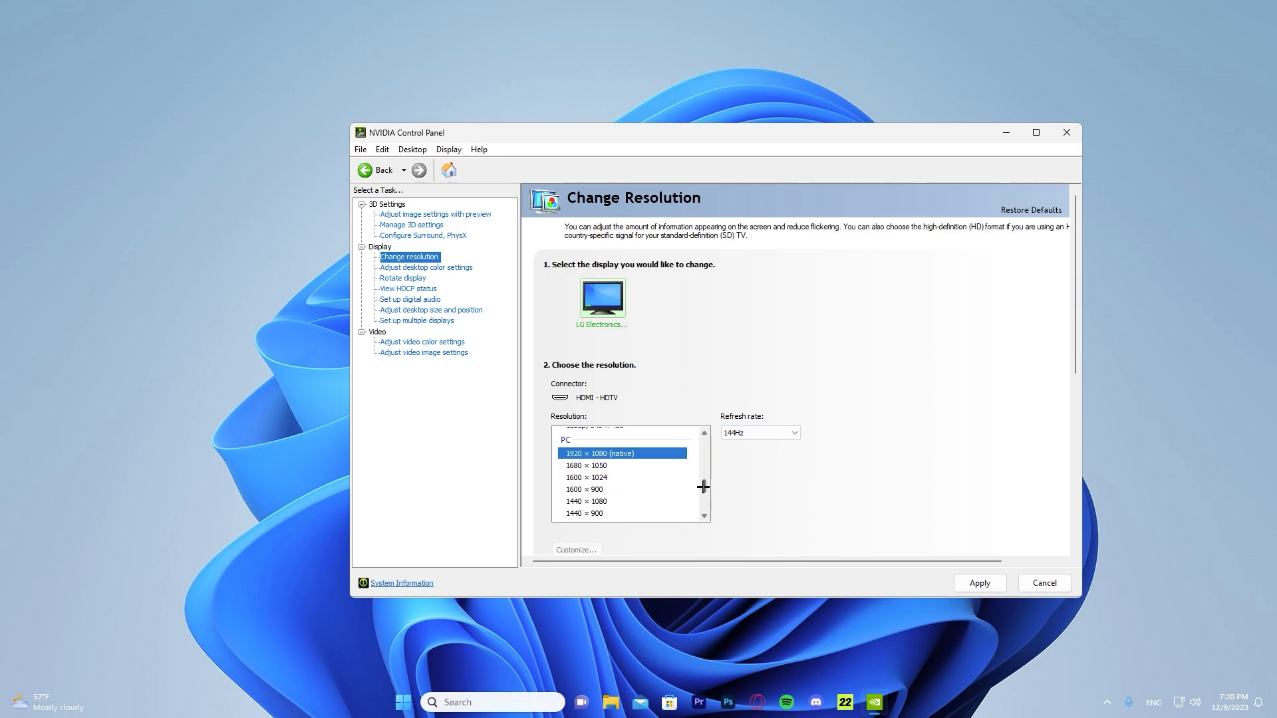
# - Open the desktop color settings, review the color enhancement and digital vibrance adjustments, and apply the settings
pyautogui.click(446, 268)
pyautogui.scroll(-4, 615, 433)
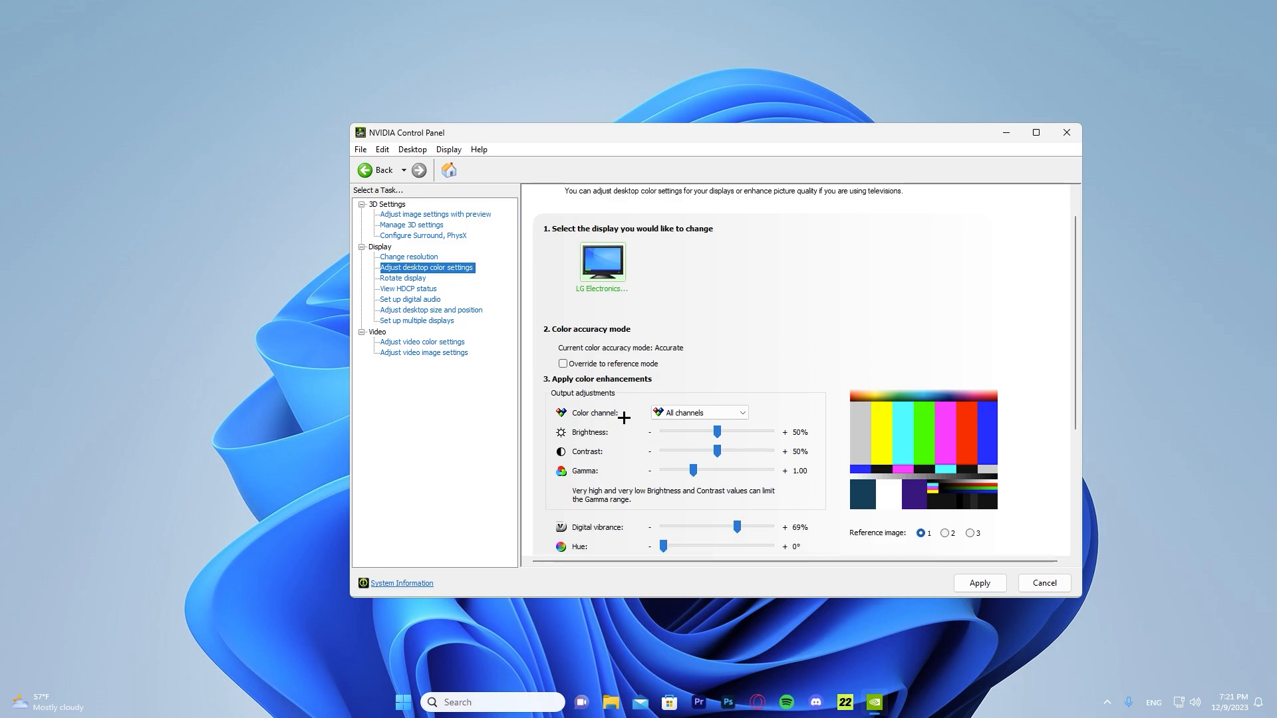
pyautogui.scroll(-3, 609, 310)
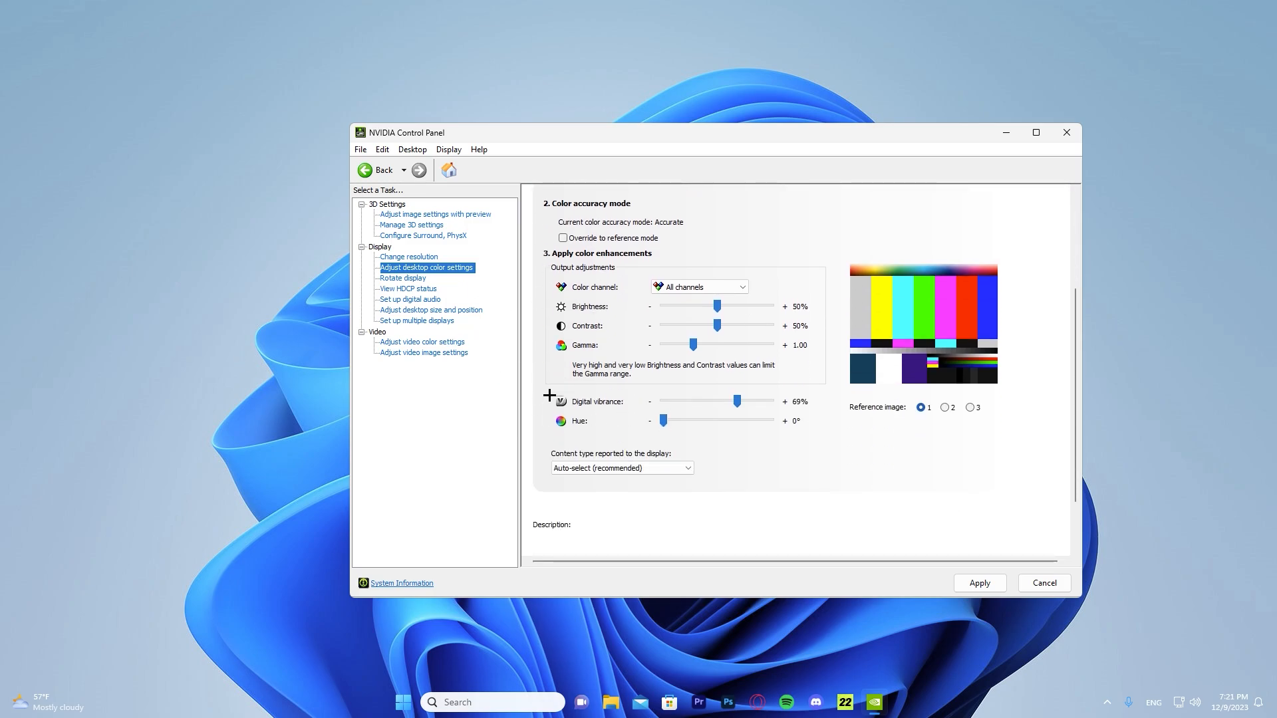
pyautogui.moveTo(745, 400)
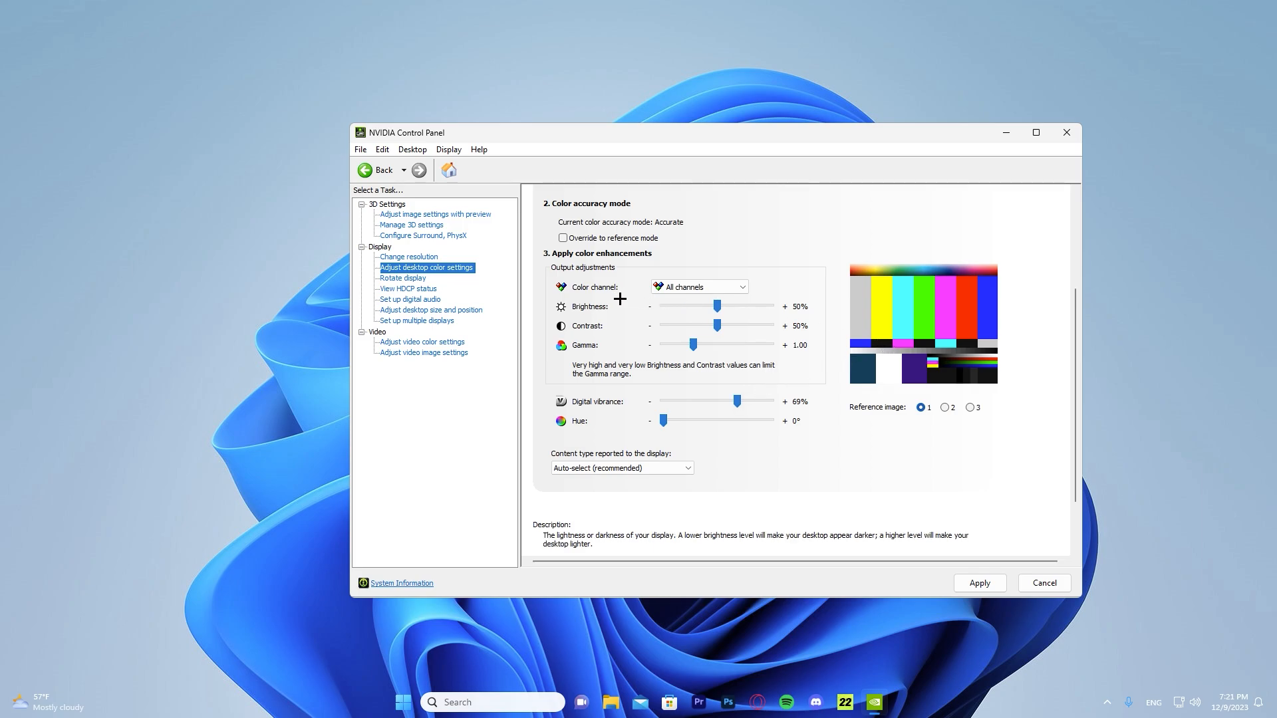
pyautogui.click(997, 581)
pyautogui.click(765, 385)
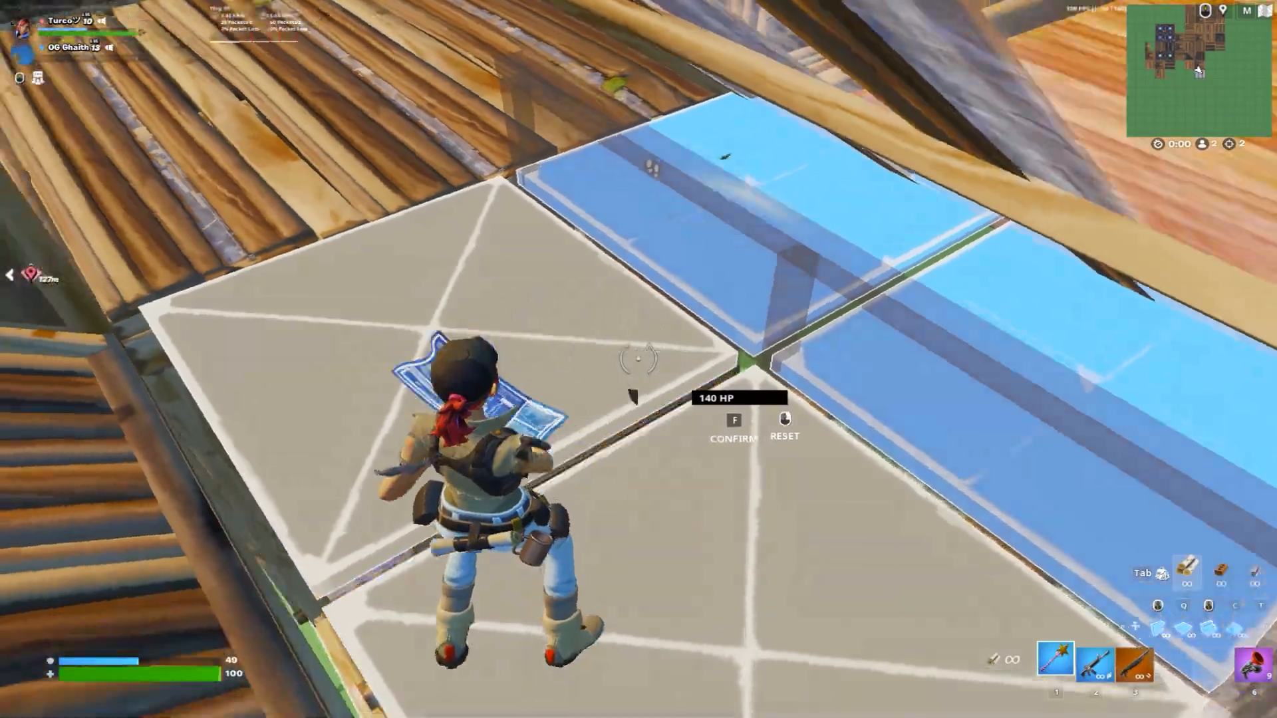
pyautogui.press('f')
pyautogui.press('3')
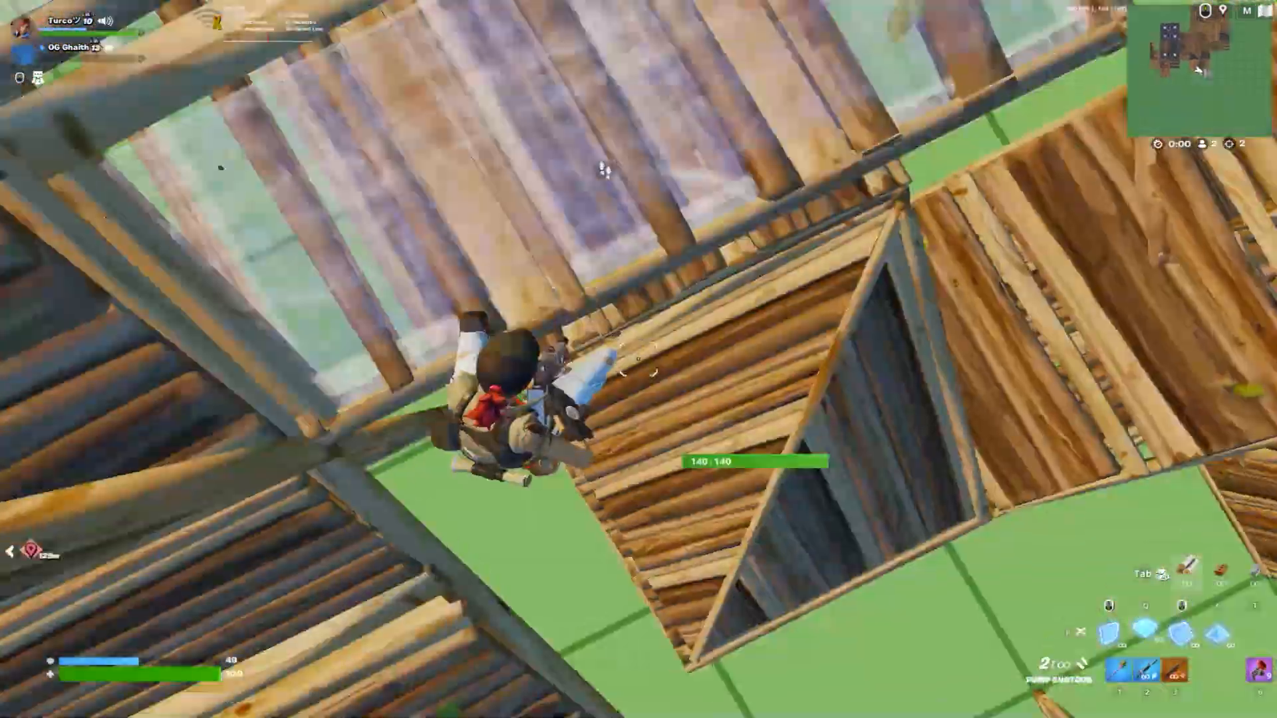
pyautogui.press('f')
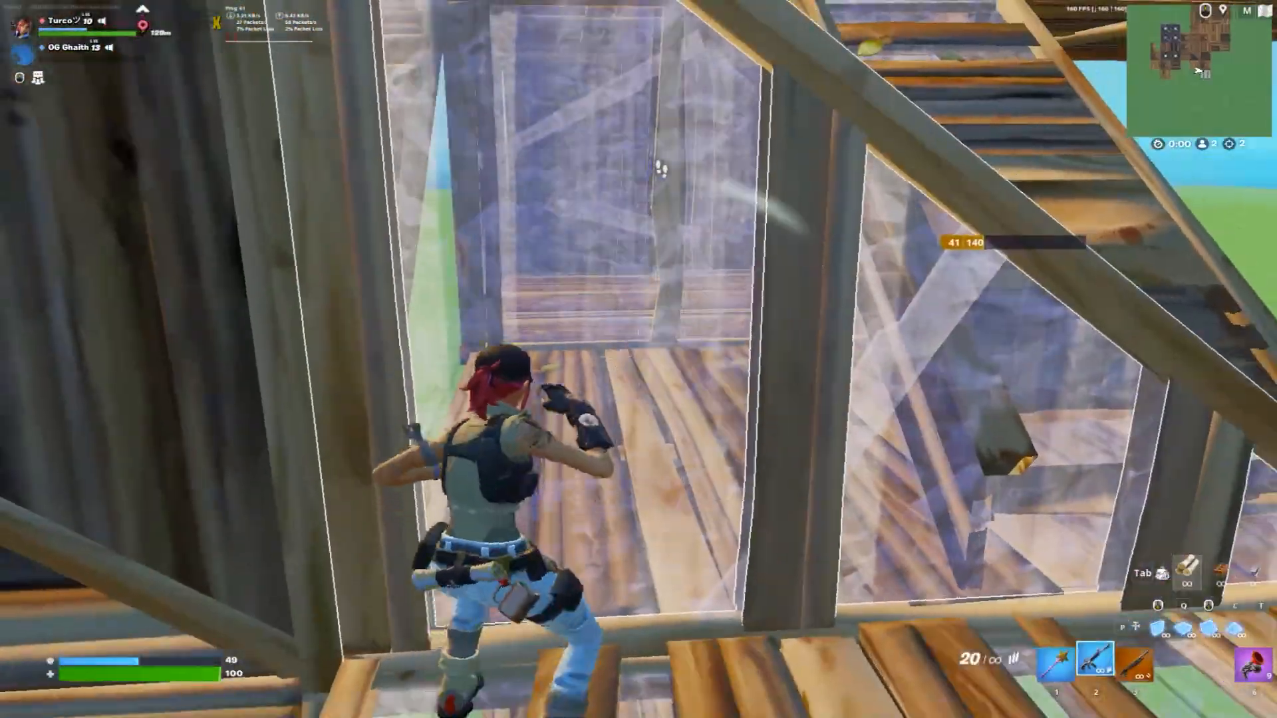
pyautogui.press('1')
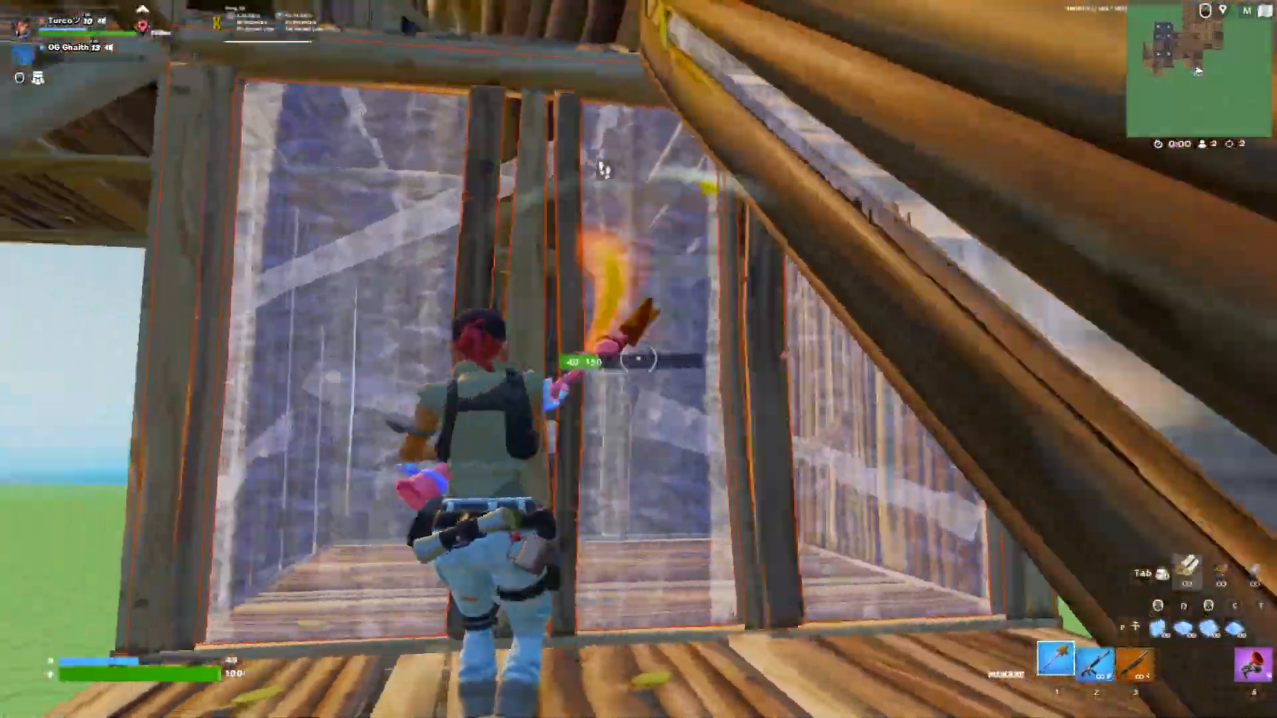